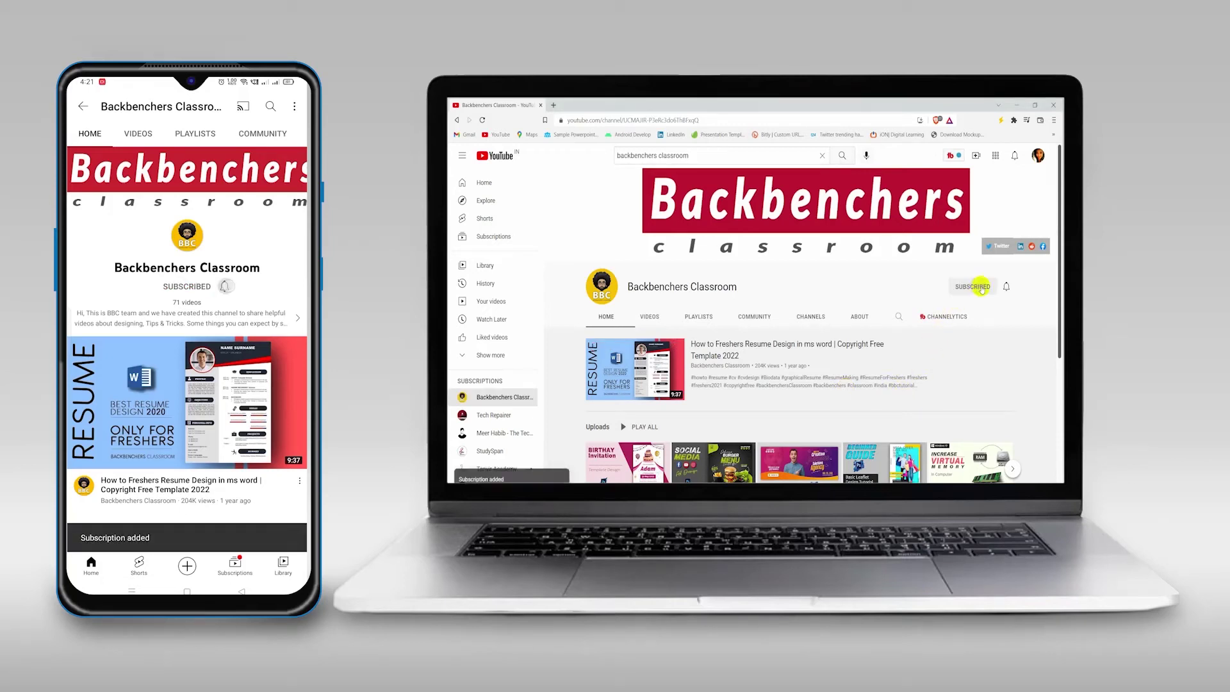
Step: Set the Backbenchers Classroom channel's notification bell to All uploads
{"action": "left_click", "coordinate": [1006, 286]}
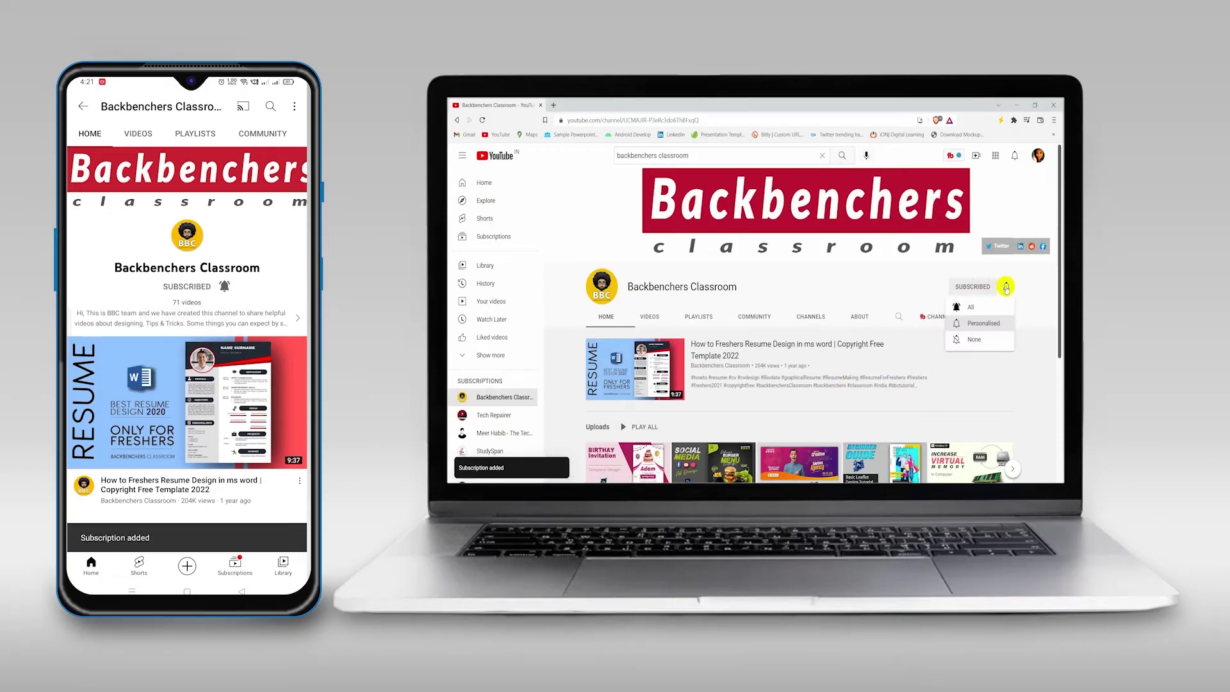
{"action": "left_click", "coordinate": [971, 309]}
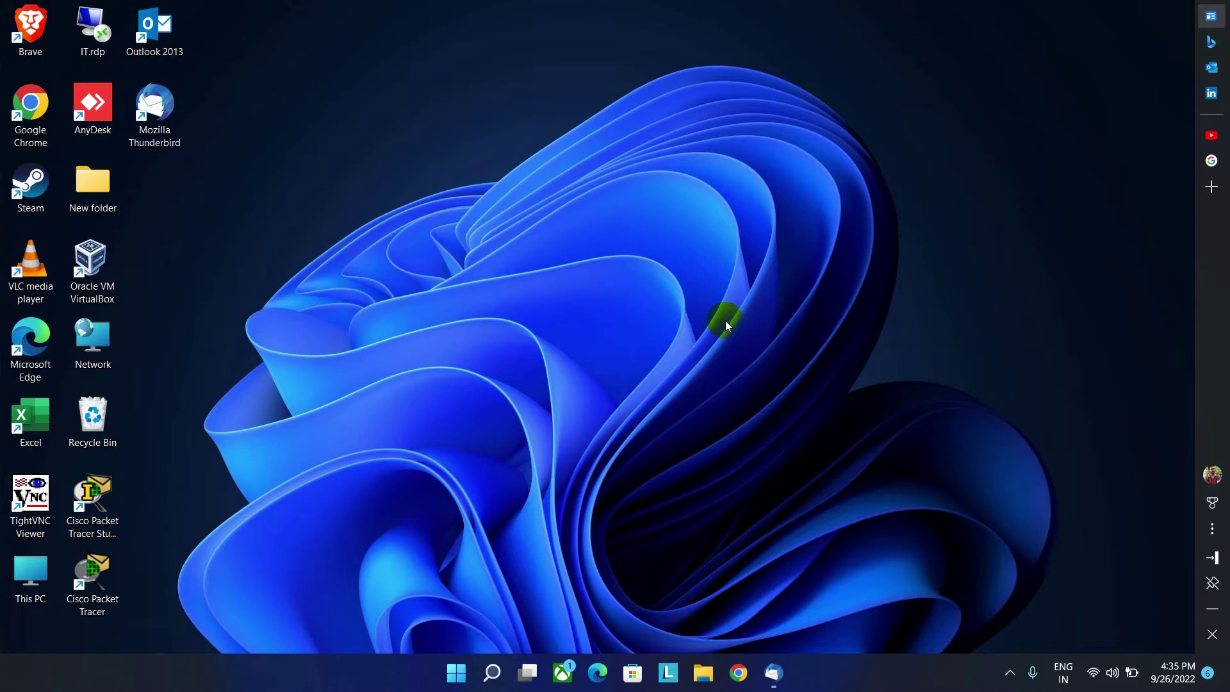
Step: Bring up Thunderbird and start setting up an existing email account
{"action": "left_click", "coordinate": [773, 674]}
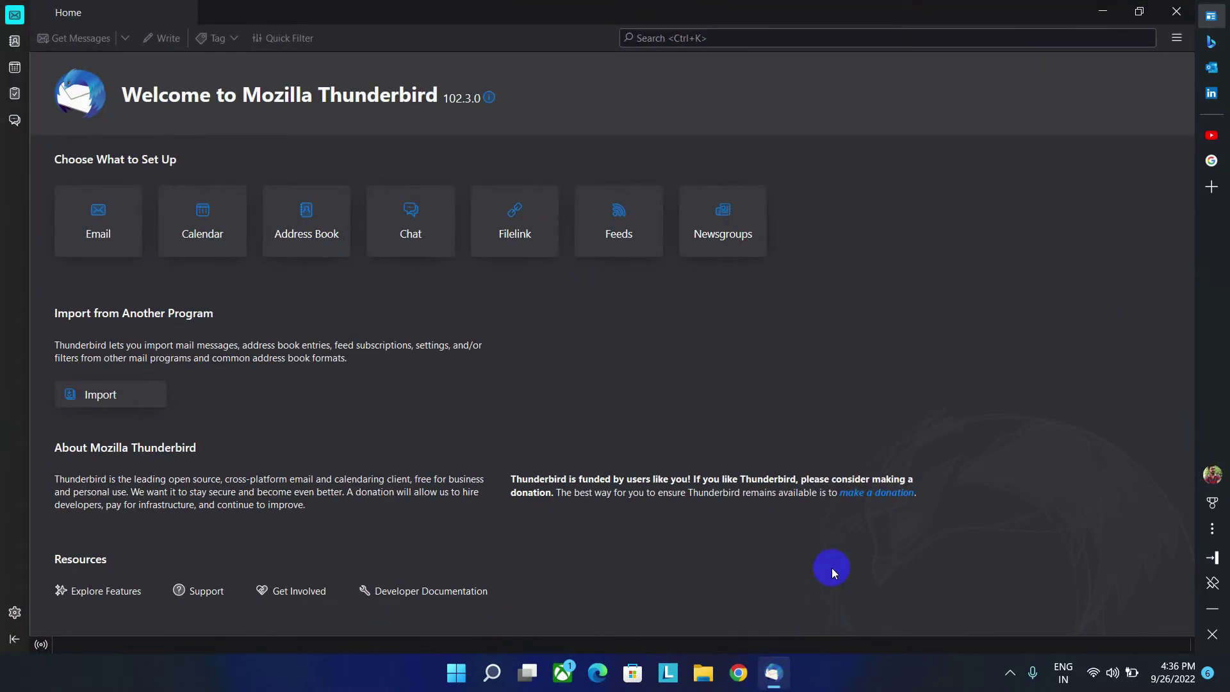
{"action": "left_click", "coordinate": [96, 214]}
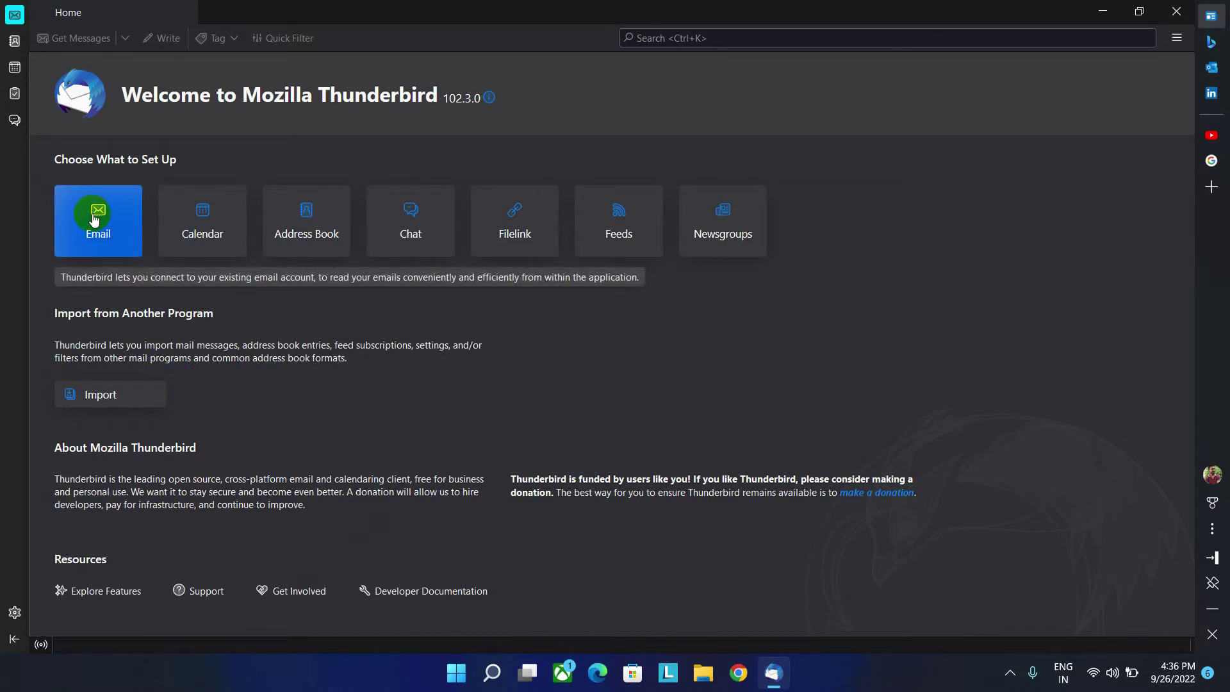
{"action": "left_click", "coordinate": [94, 219]}
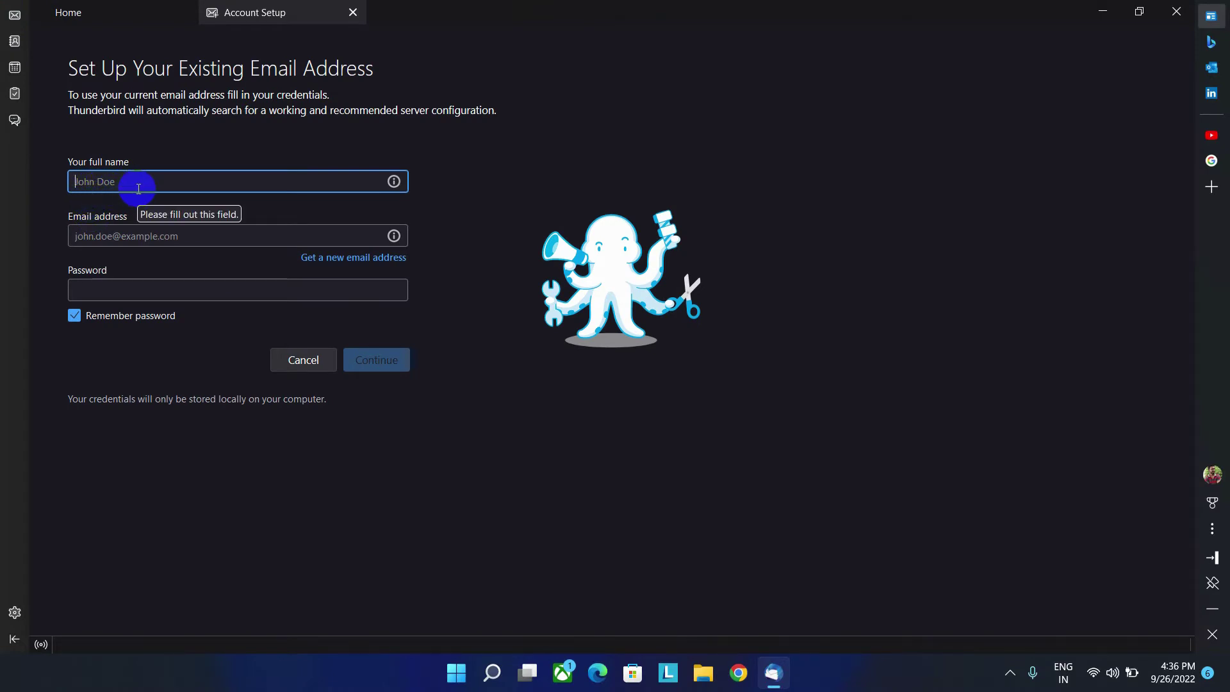
Step: Fill in the full name, Gmail address and account password on Account Setup
{"action": "type", "text": "Backbenchersclassroom"}
{"action": "left_click_drag", "start_coordinate": [200, 182], "coordinate": [72, 182]}
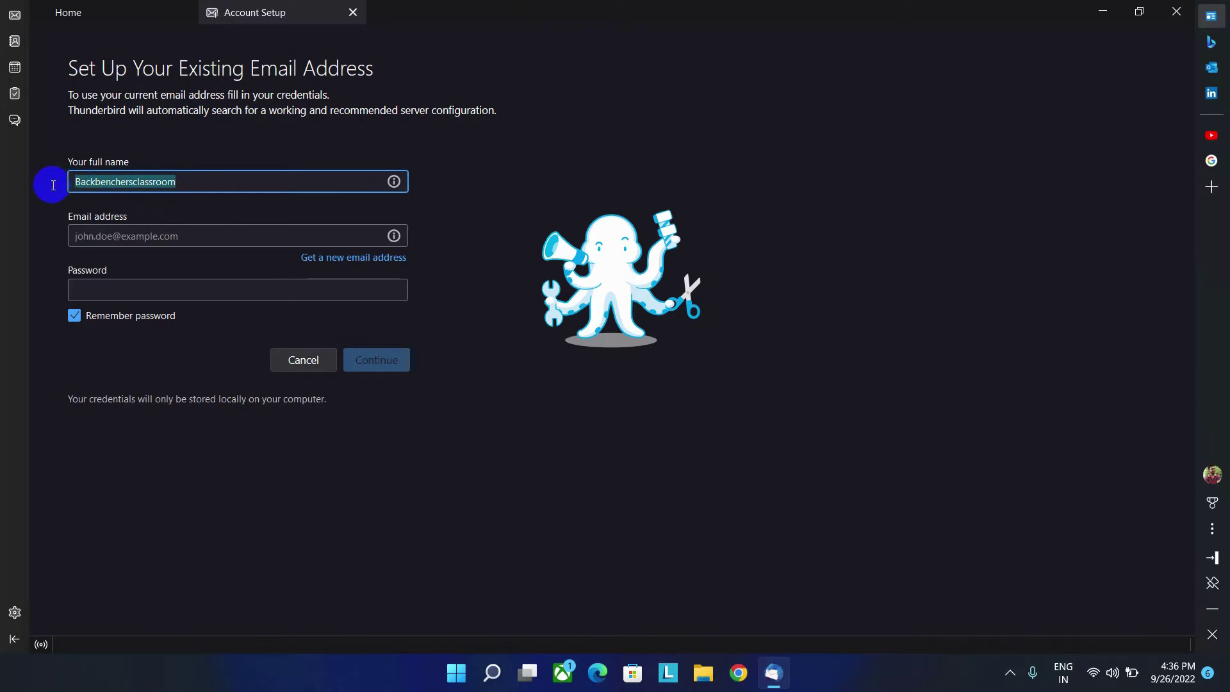
{"action": "left_click", "coordinate": [86, 236]}
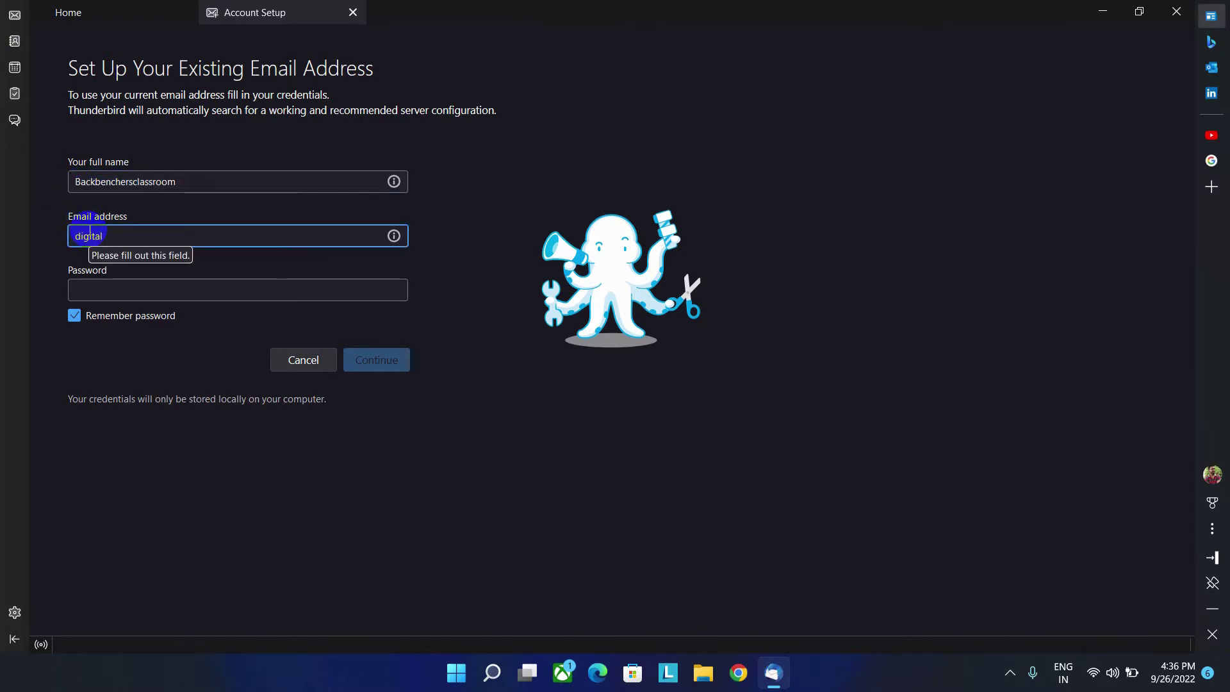
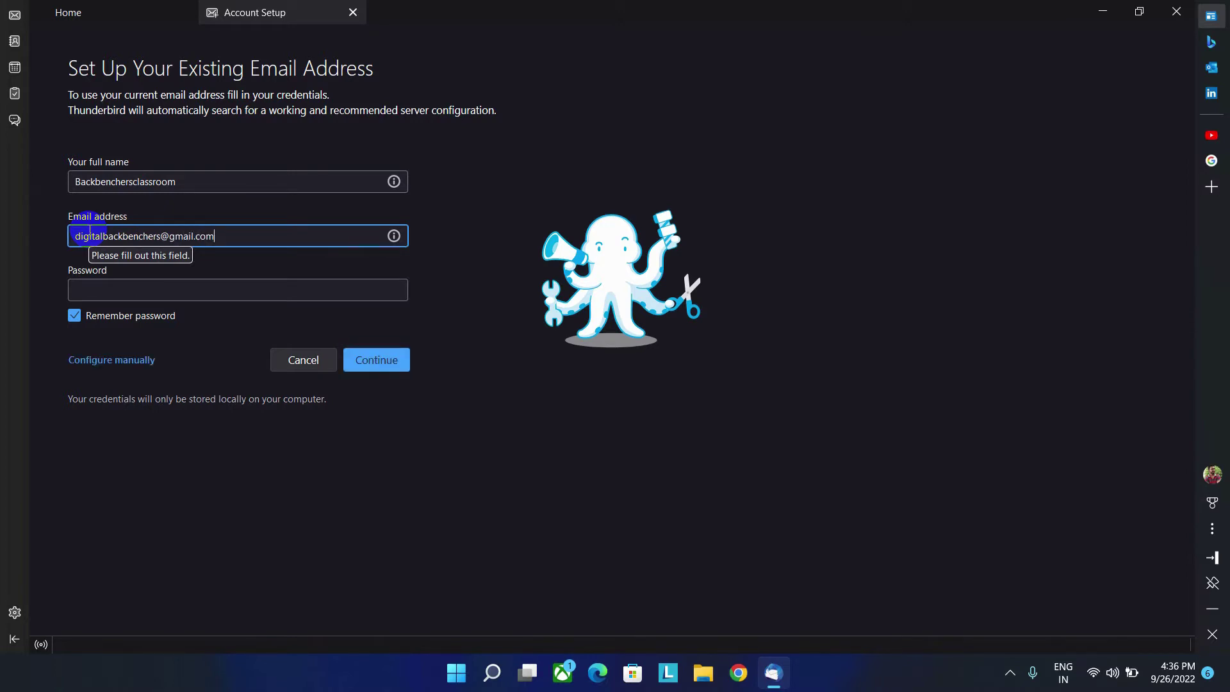
{"action": "left_click", "coordinate": [137, 290]}
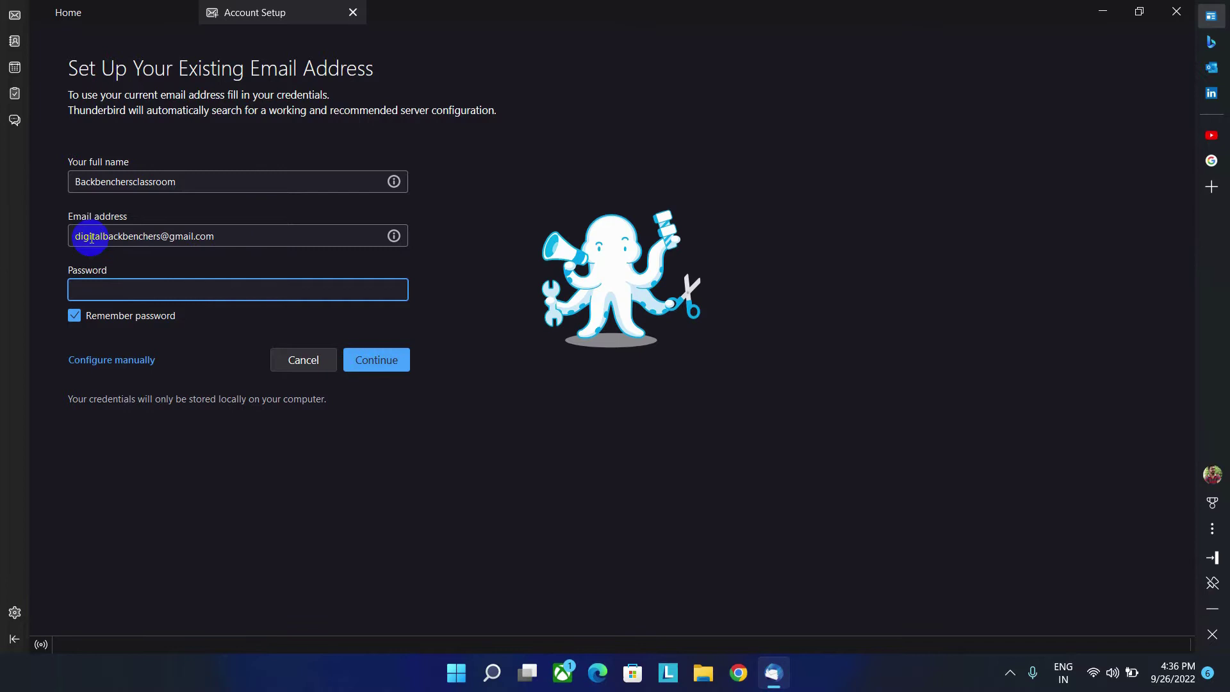
{"action": "type", "text": "************"}
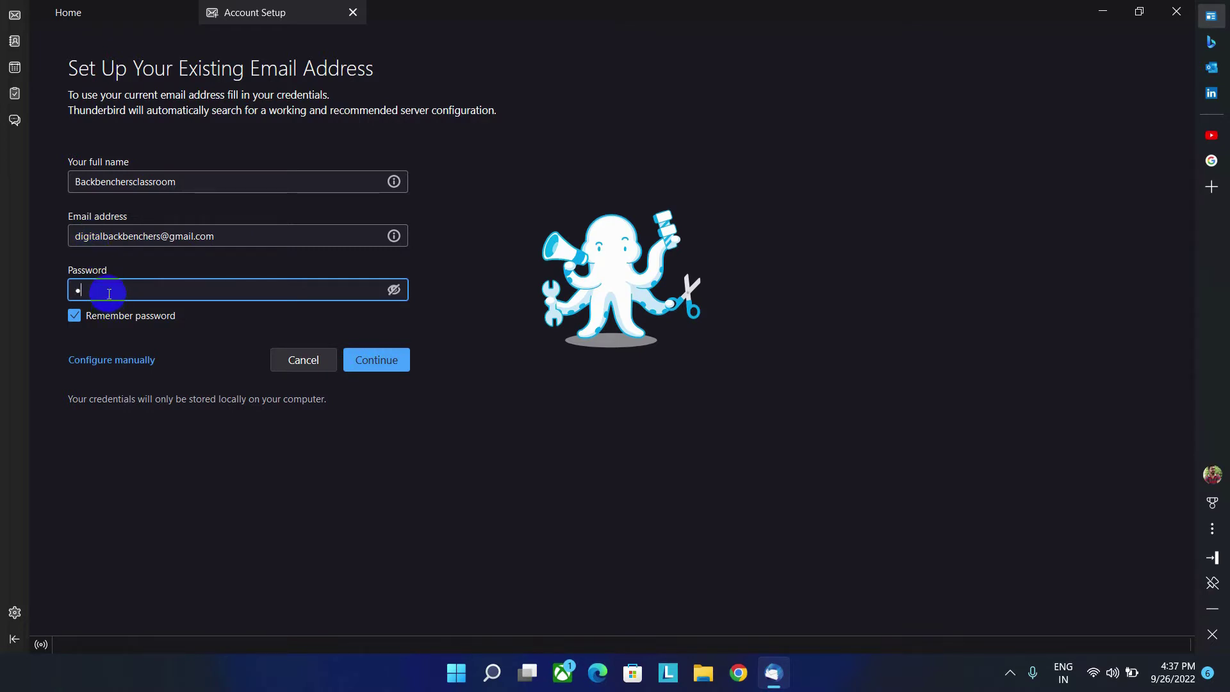
{"action": "type", "text": "**"}
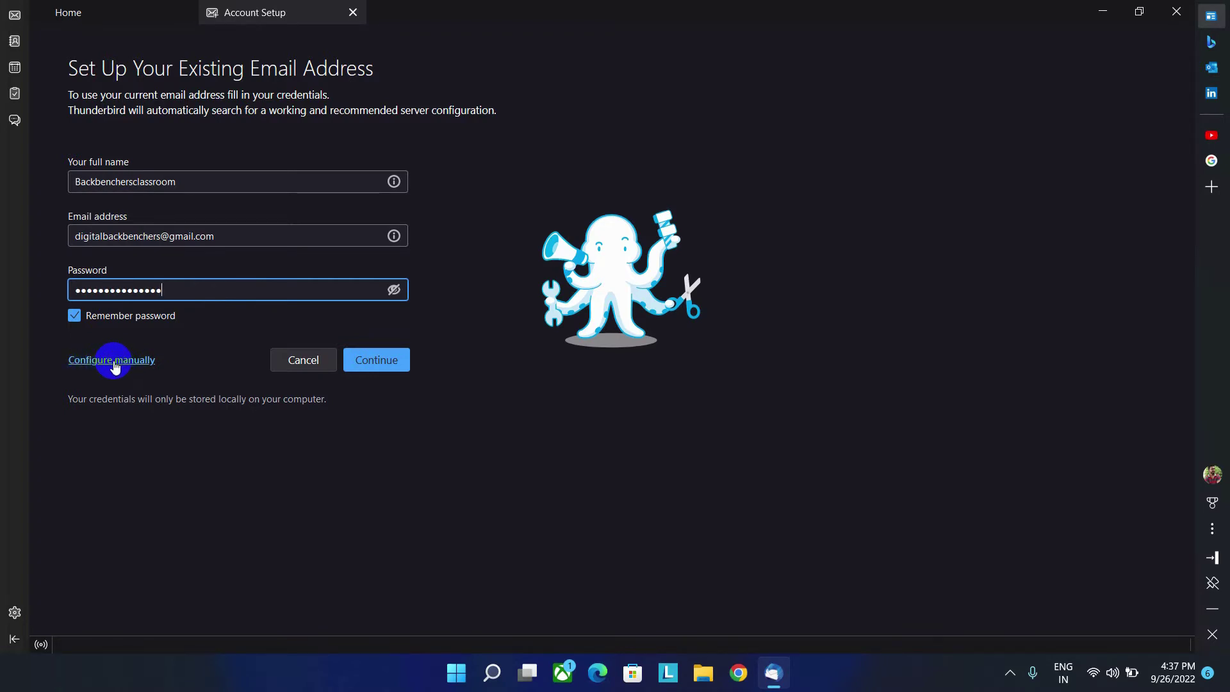
Step: Switch to manual configuration and set the incoming server protocol to POP3
{"action": "left_click", "coordinate": [83, 360]}
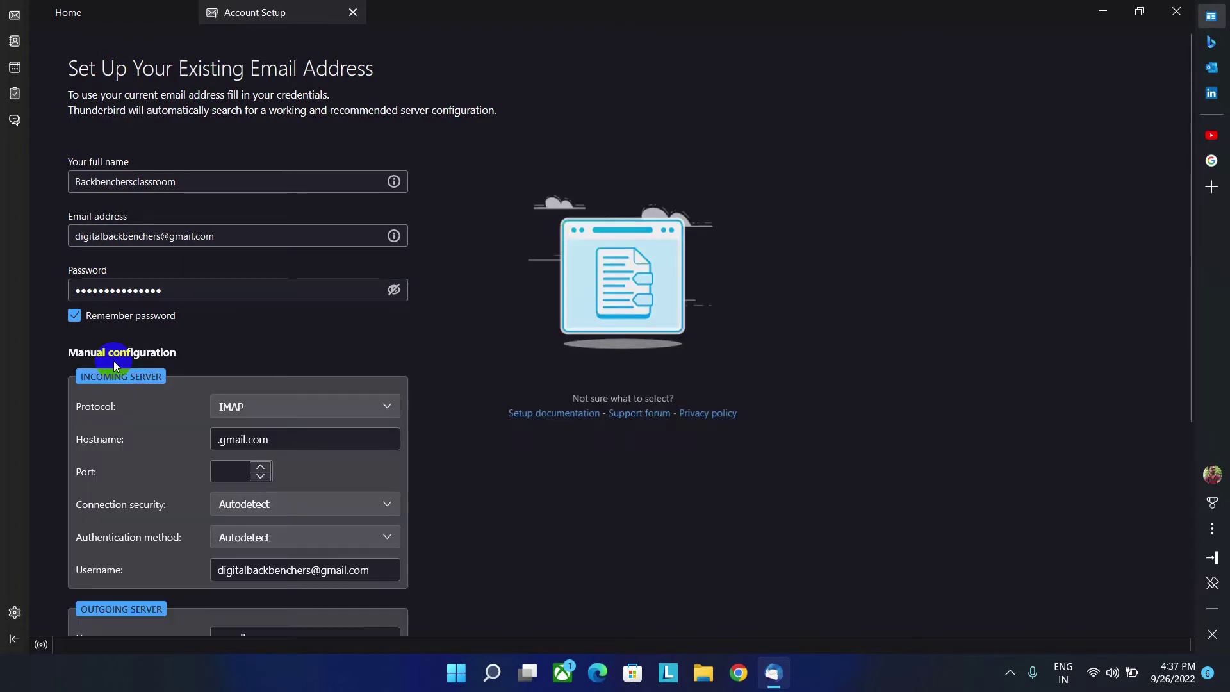
{"action": "left_click", "coordinate": [254, 413]}
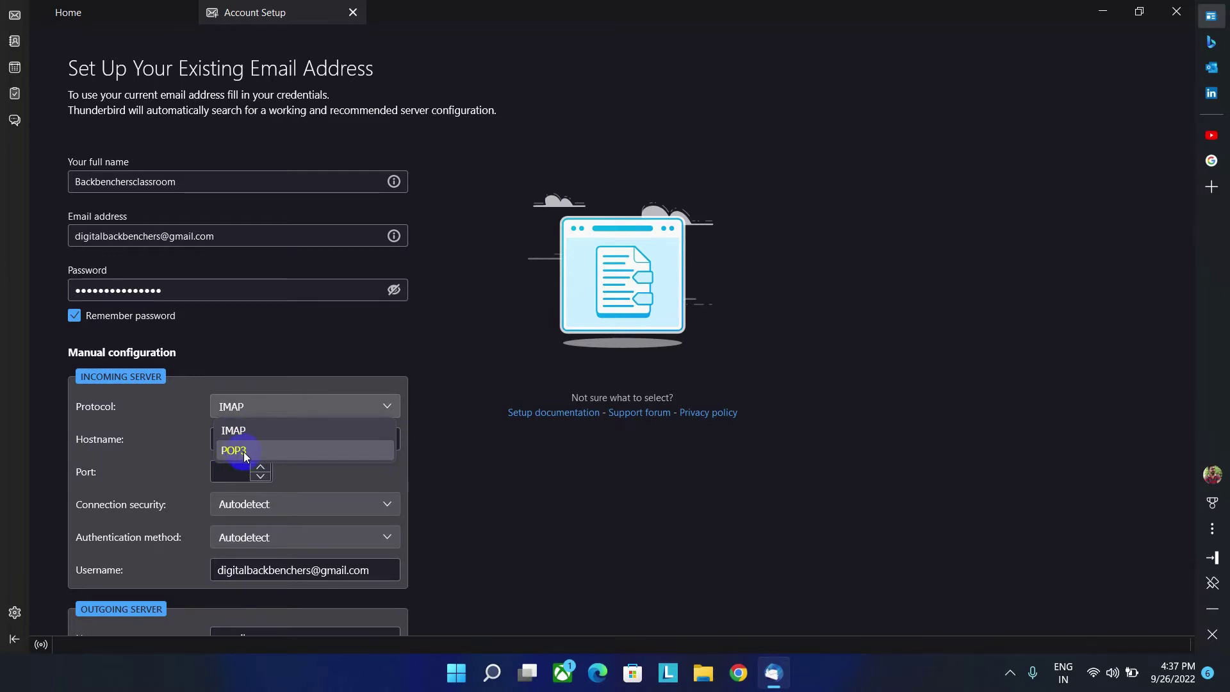
{"action": "left_click", "coordinate": [196, 417]}
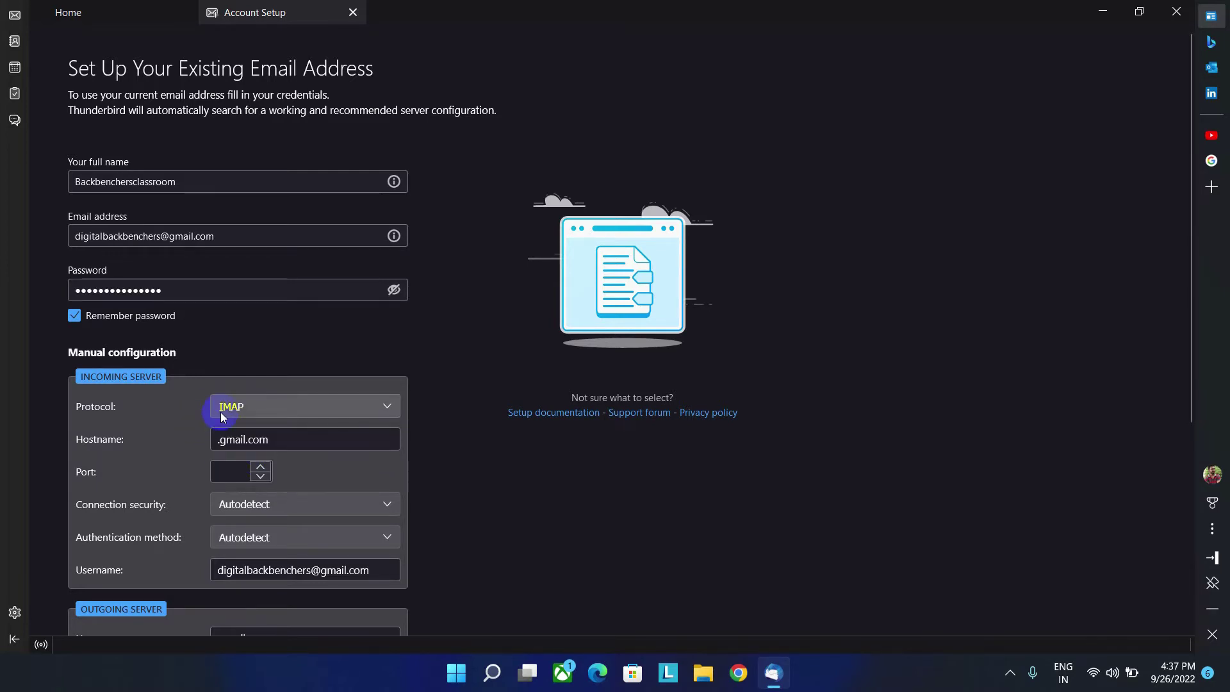
{"action": "left_click", "coordinate": [220, 412]}
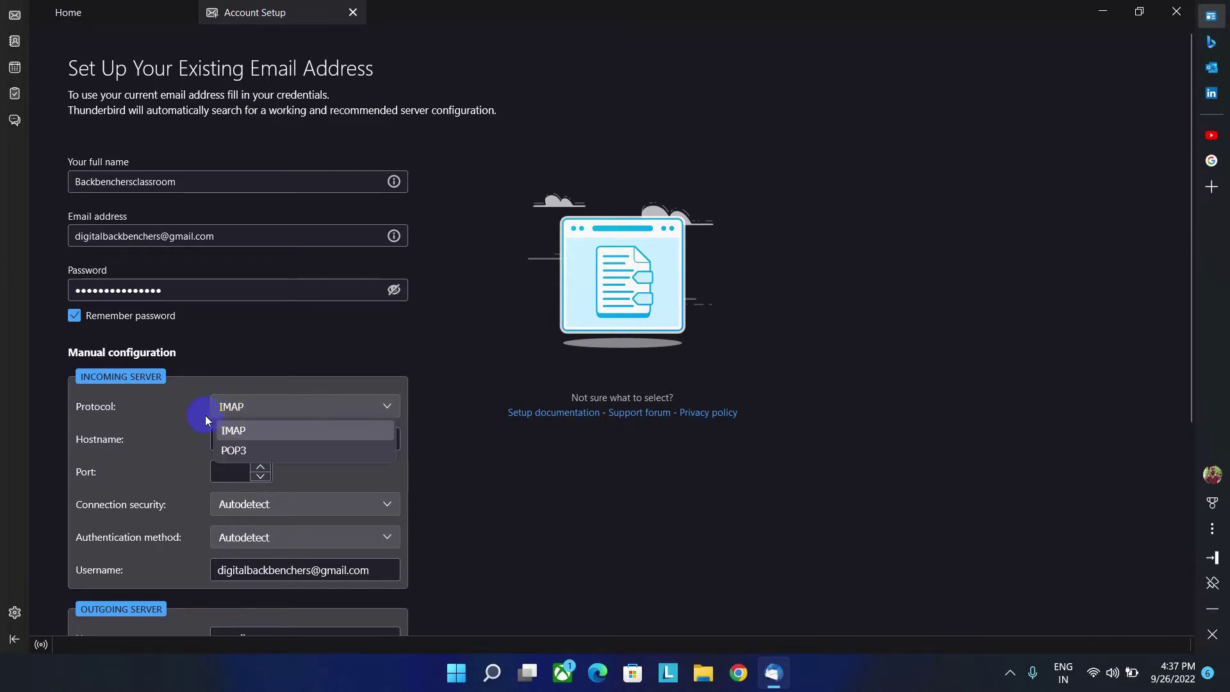
{"action": "left_click", "coordinate": [223, 474]}
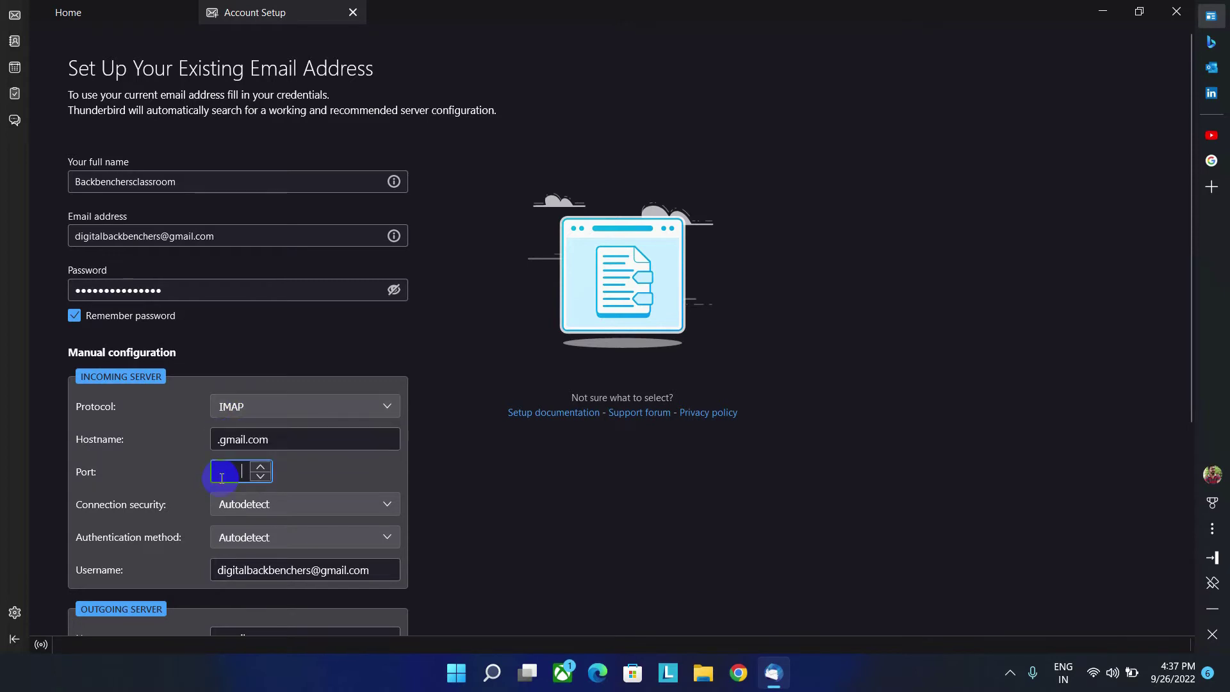
{"action": "left_click", "coordinate": [237, 409]}
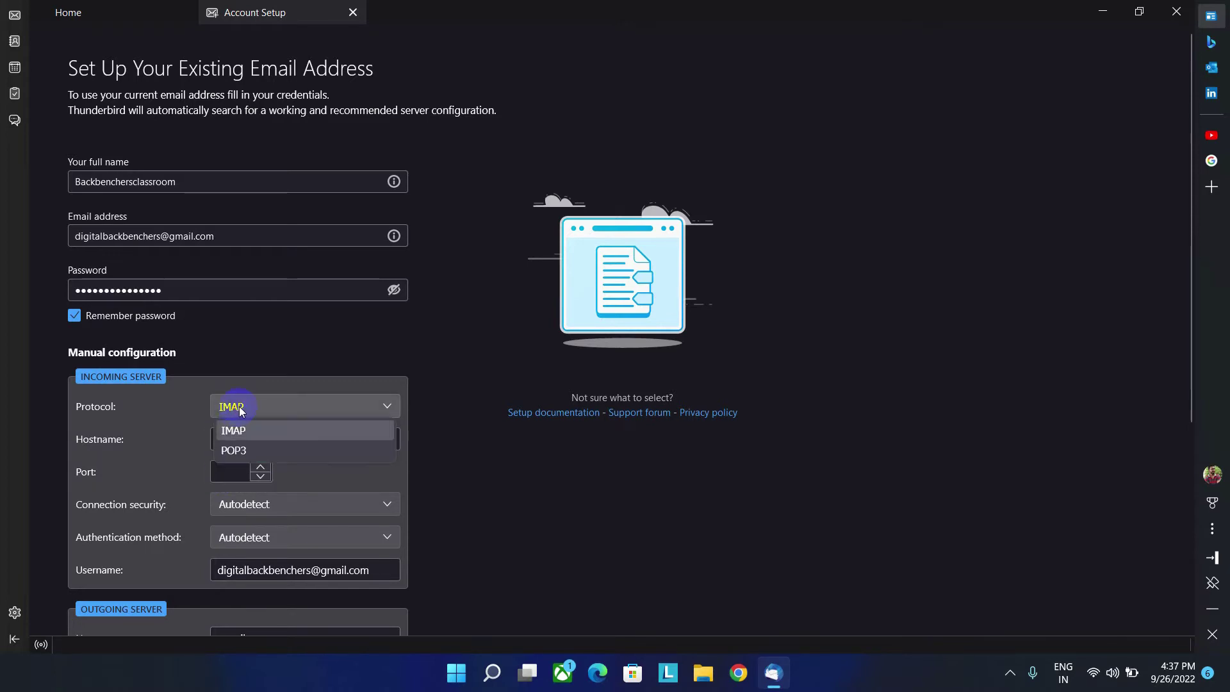
{"action": "left_click", "coordinate": [234, 456]}
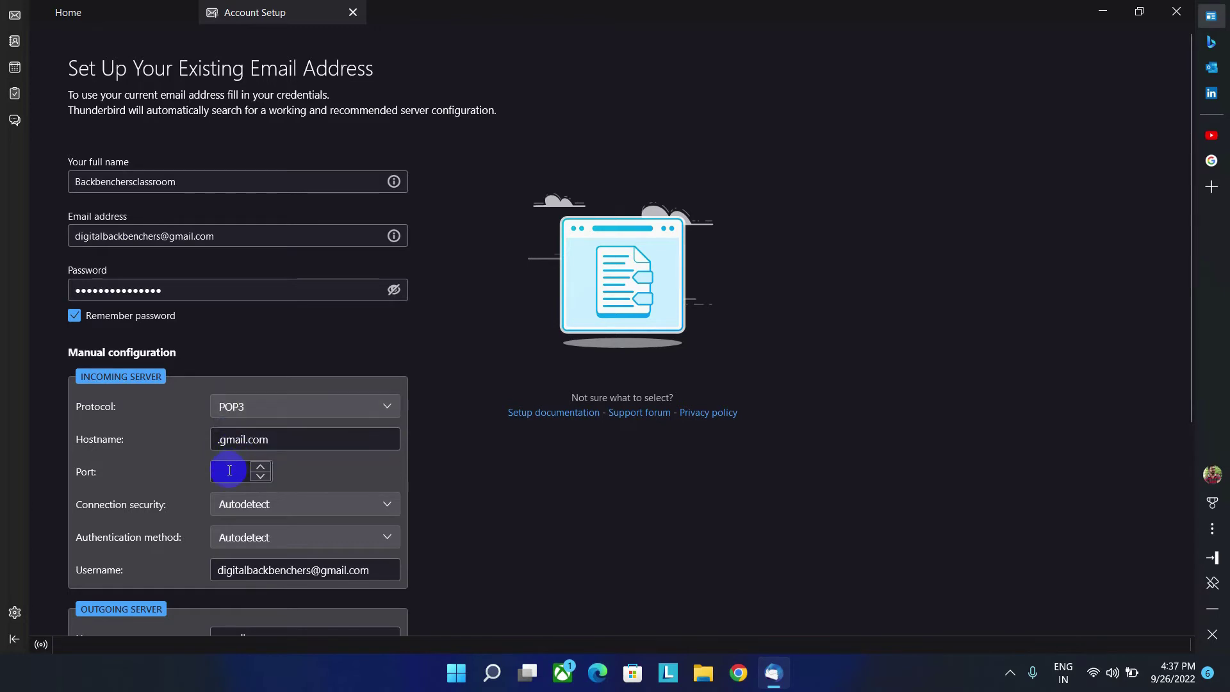
Step: Set the incoming port to 995 with SSL/TLS connection security
{"action": "left_click", "coordinate": [230, 470]}
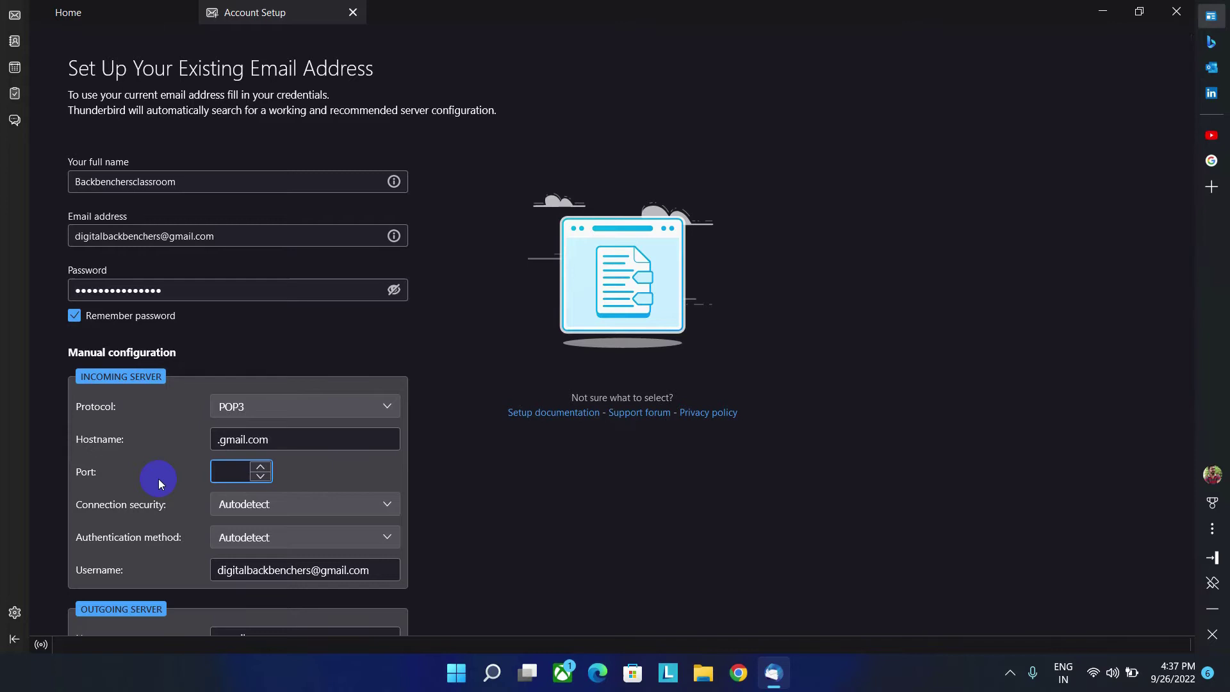
{"action": "type", "text": "995"}
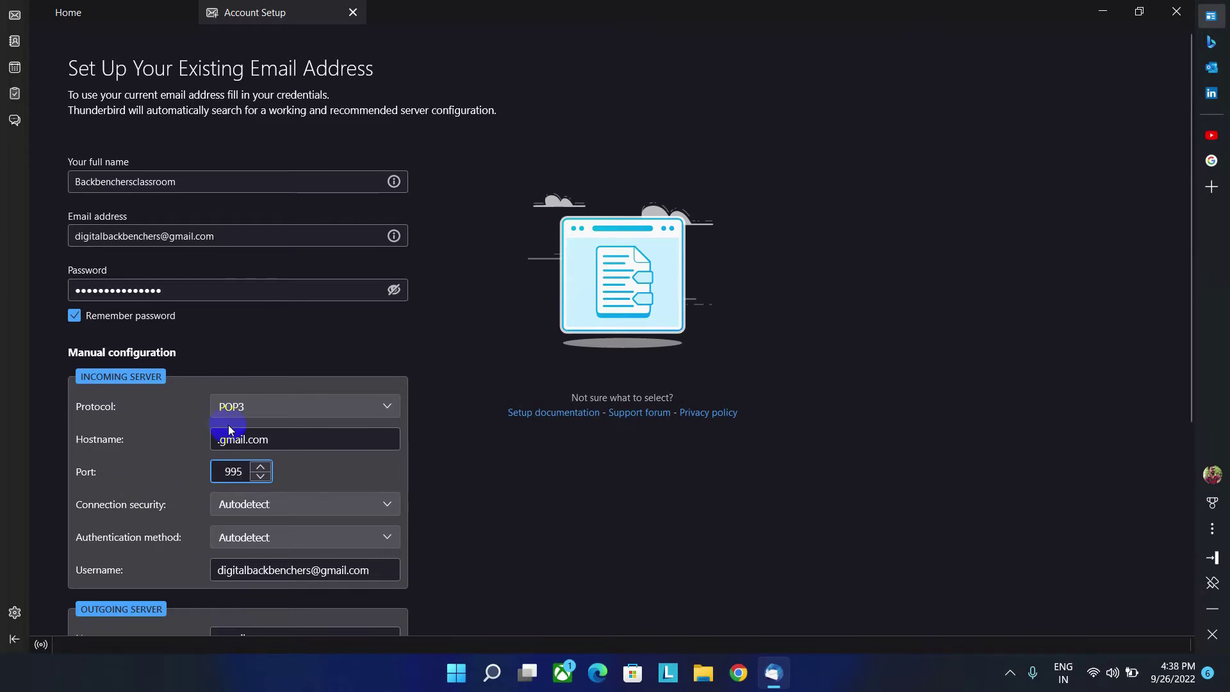
{"action": "left_click", "coordinate": [277, 410]}
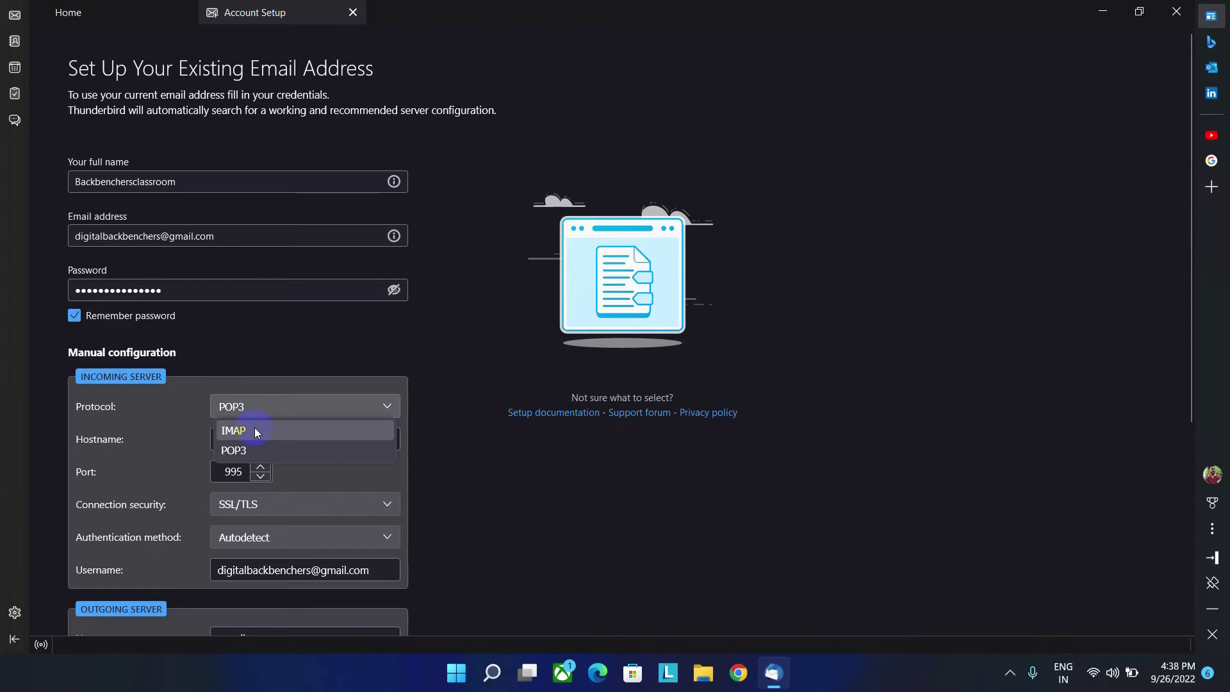
{"action": "double_click", "coordinate": [228, 472]}
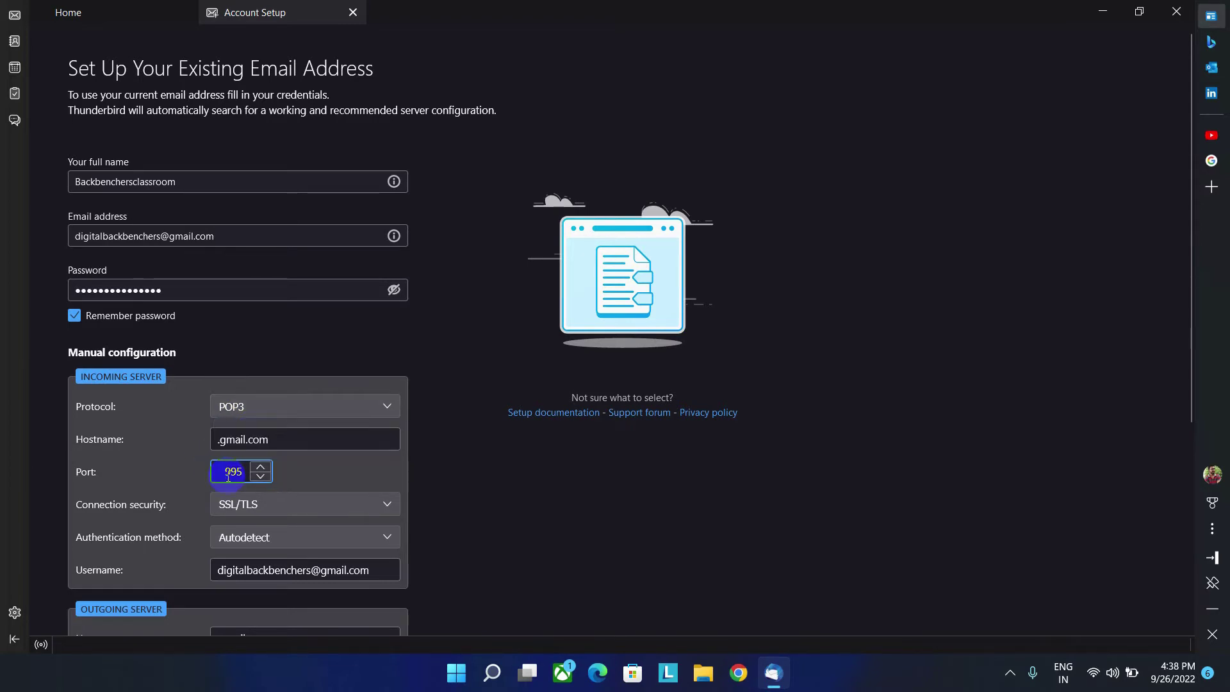
{"action": "left_click", "coordinate": [325, 466]}
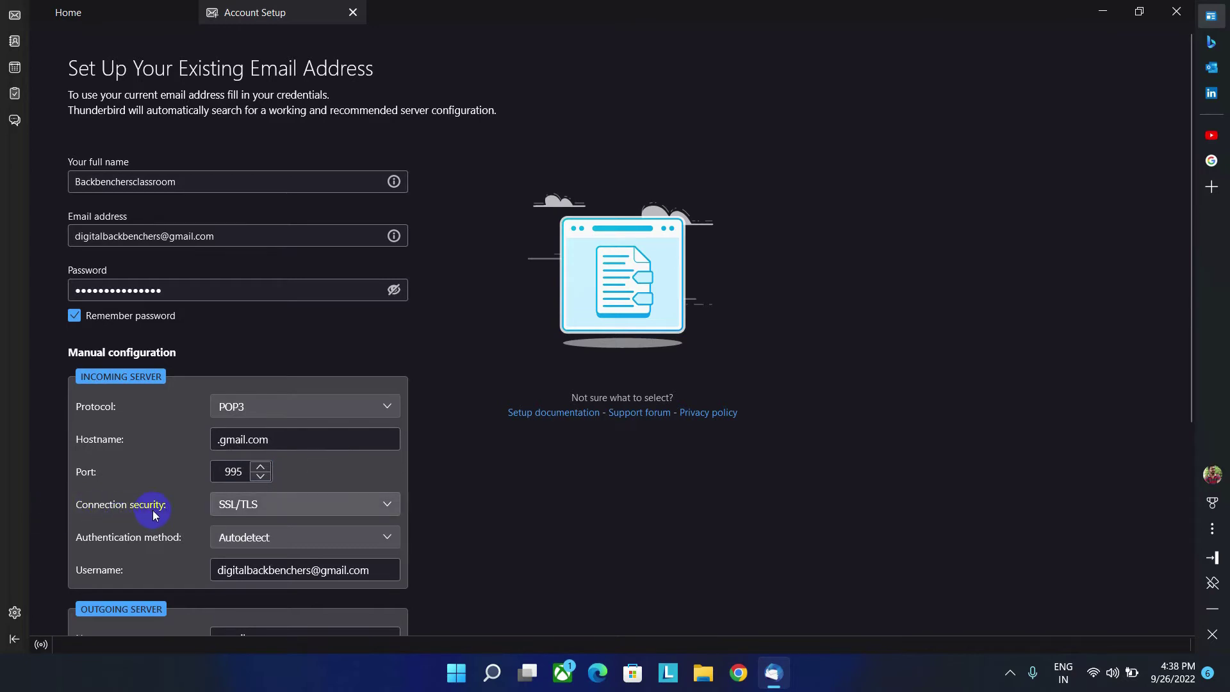
{"action": "left_click", "coordinate": [243, 511]}
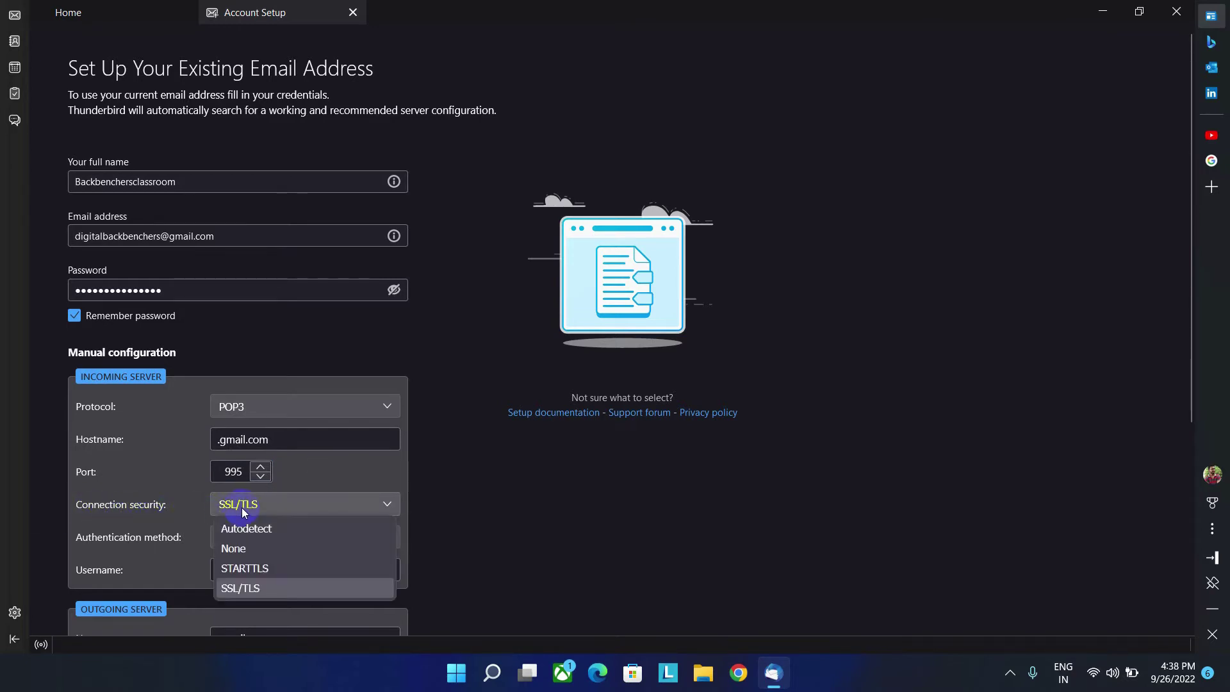
{"action": "left_click", "coordinate": [252, 587]}
Step: Leave incoming authentication on Autodetect and make the outgoing hostname smtp.gmail.com
{"action": "scroll", "coordinate": [165, 528], "scroll_direction": "down", "scroll_amount": 2}
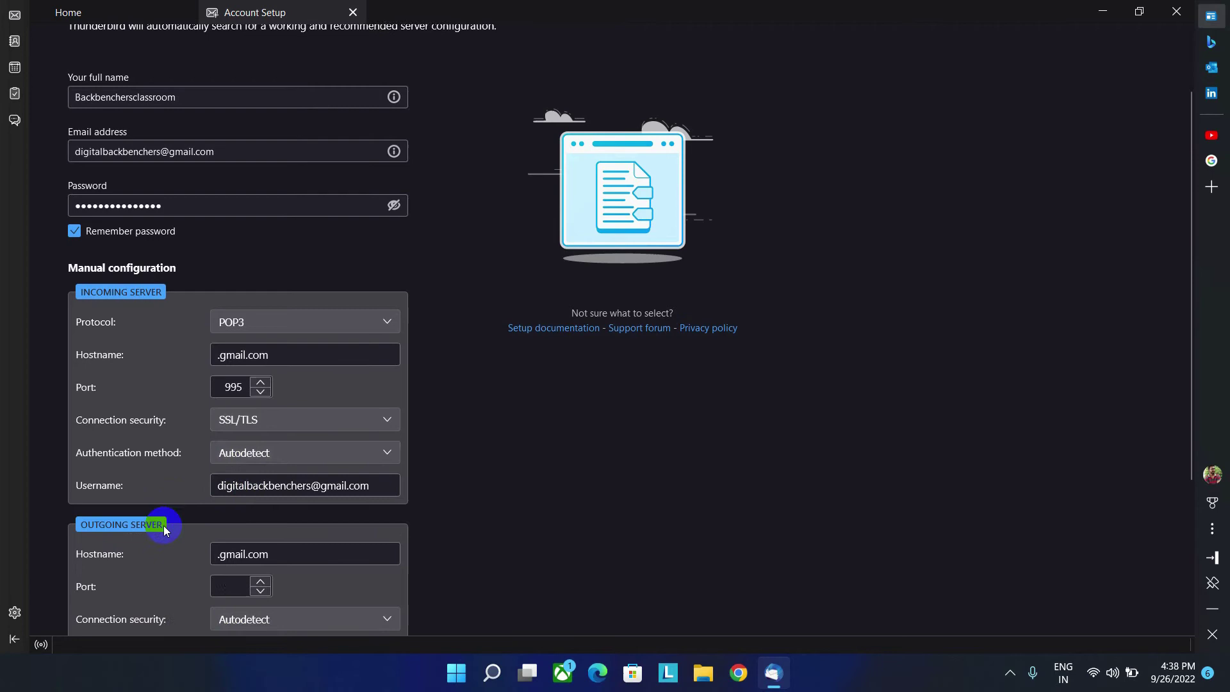
{"action": "scroll", "coordinate": [165, 529], "scroll_direction": "down", "scroll_amount": 2}
{"action": "left_click", "coordinate": [254, 370]}
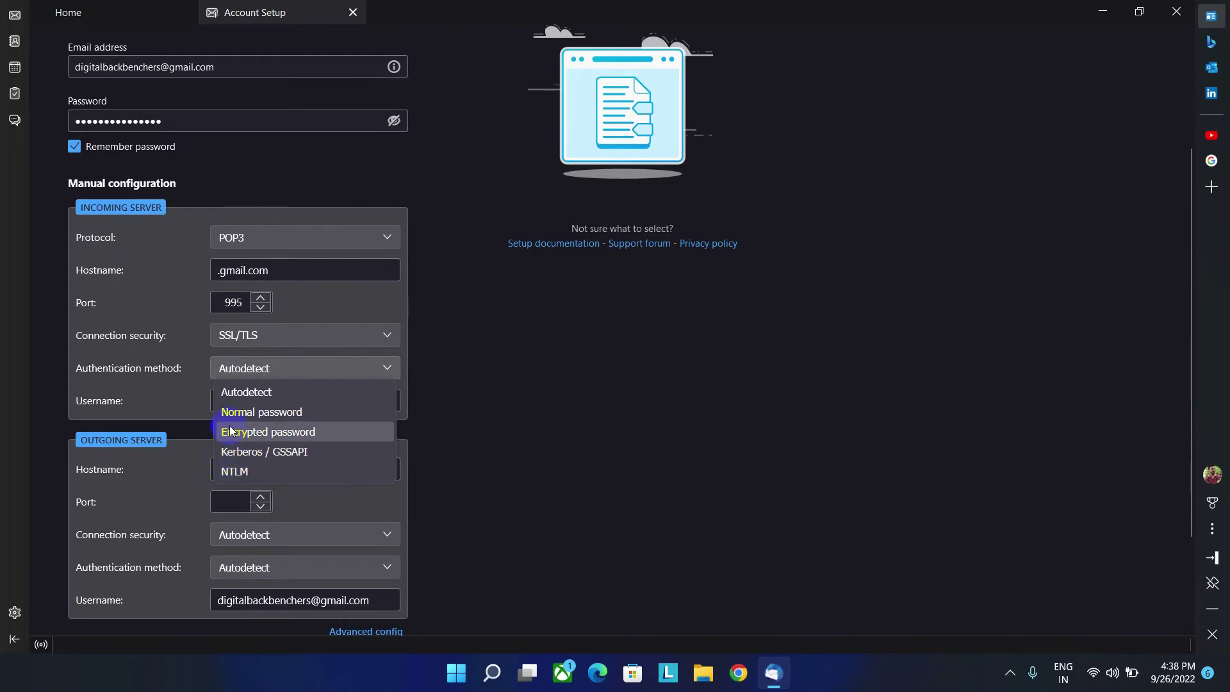
{"action": "left_click", "coordinate": [244, 393]}
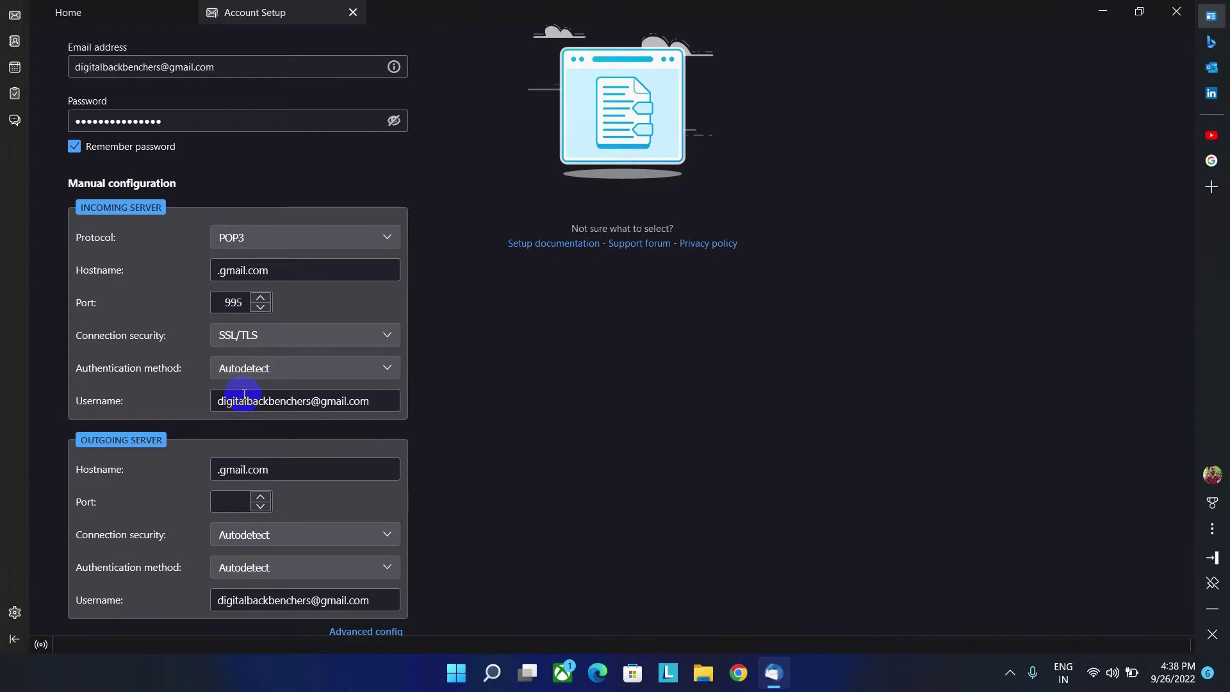
{"action": "scroll", "coordinate": [244, 395], "scroll_direction": "down", "scroll_amount": 2}
{"action": "left_click", "coordinate": [216, 385]}
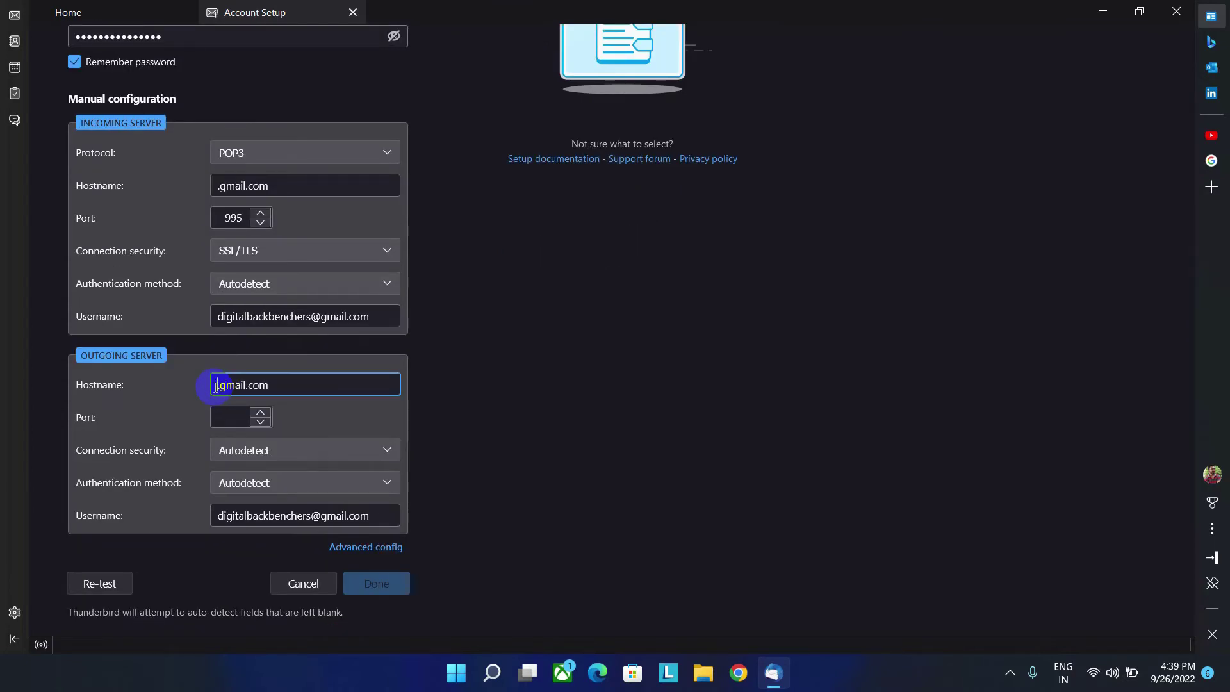
{"action": "type", "text": "smtp"}
{"action": "left_click", "coordinate": [242, 385]}
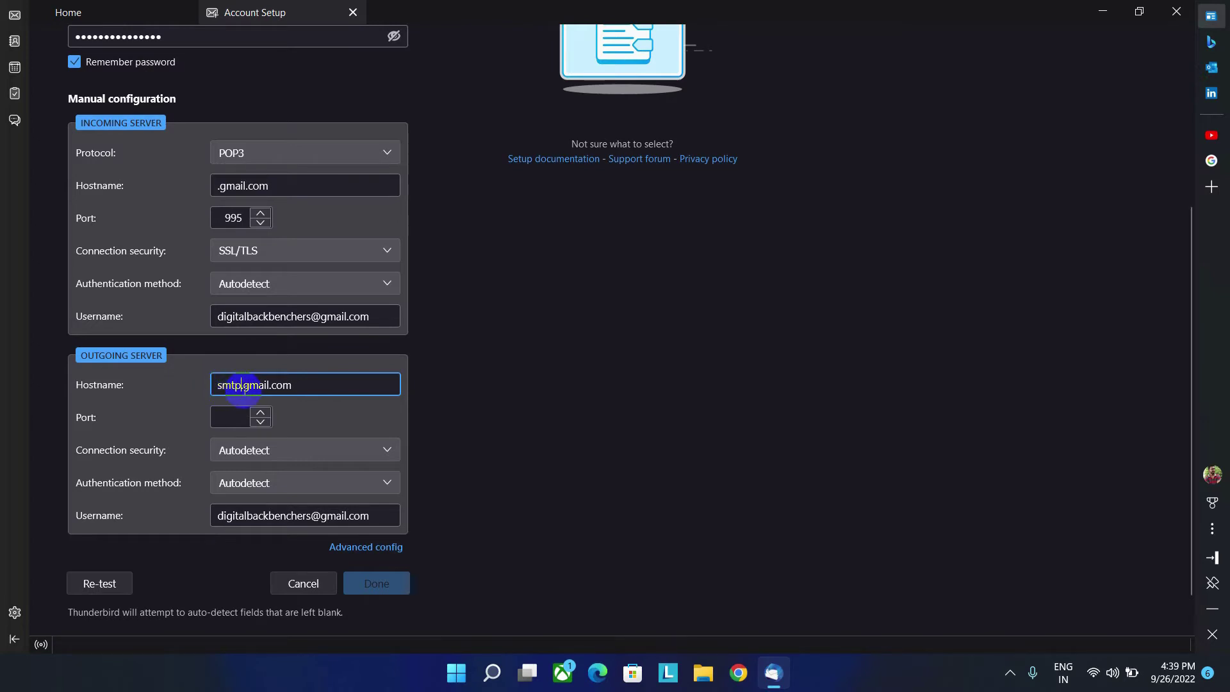
{"action": "left_click", "coordinate": [296, 385]}
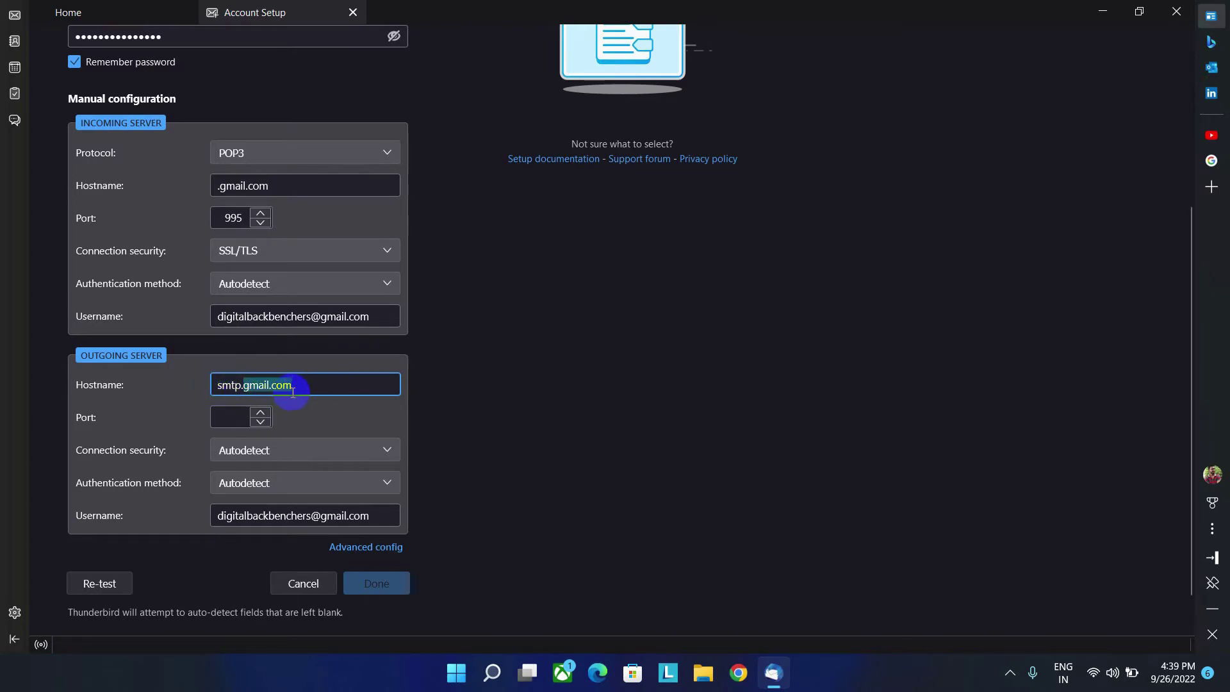
Step: Set outgoing port 465 with SSL/TLS security and retype the outgoing username
{"action": "left_click", "coordinate": [230, 414]}
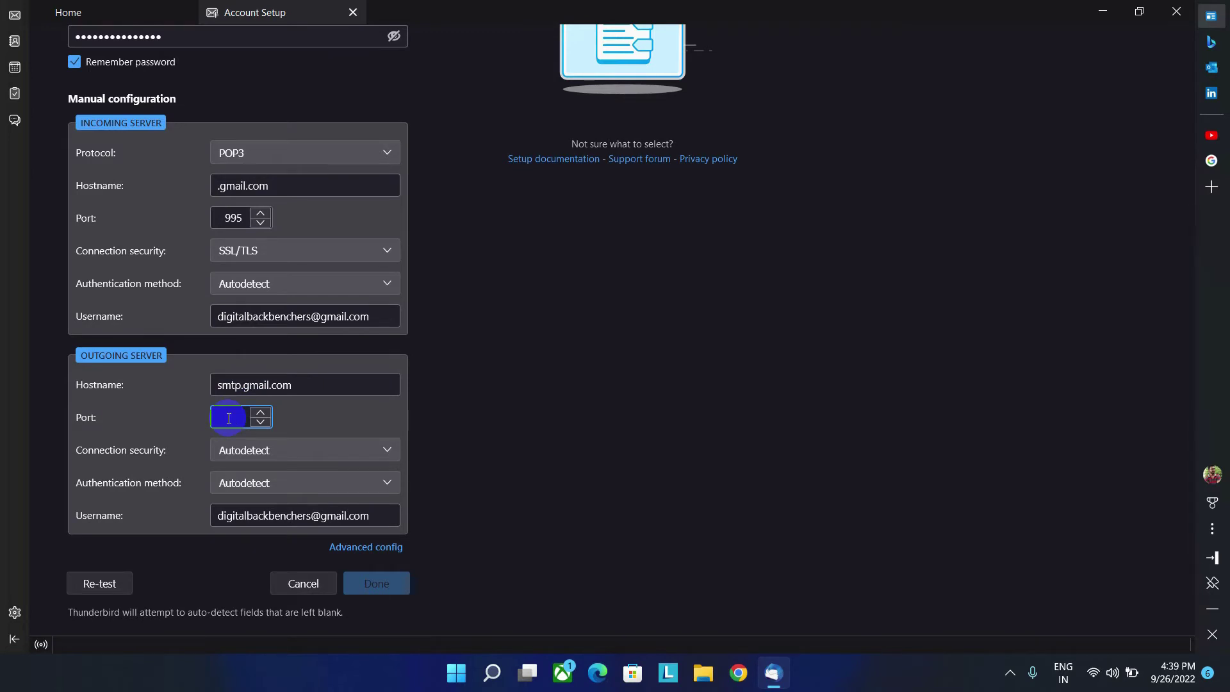
{"action": "type", "text": "465"}
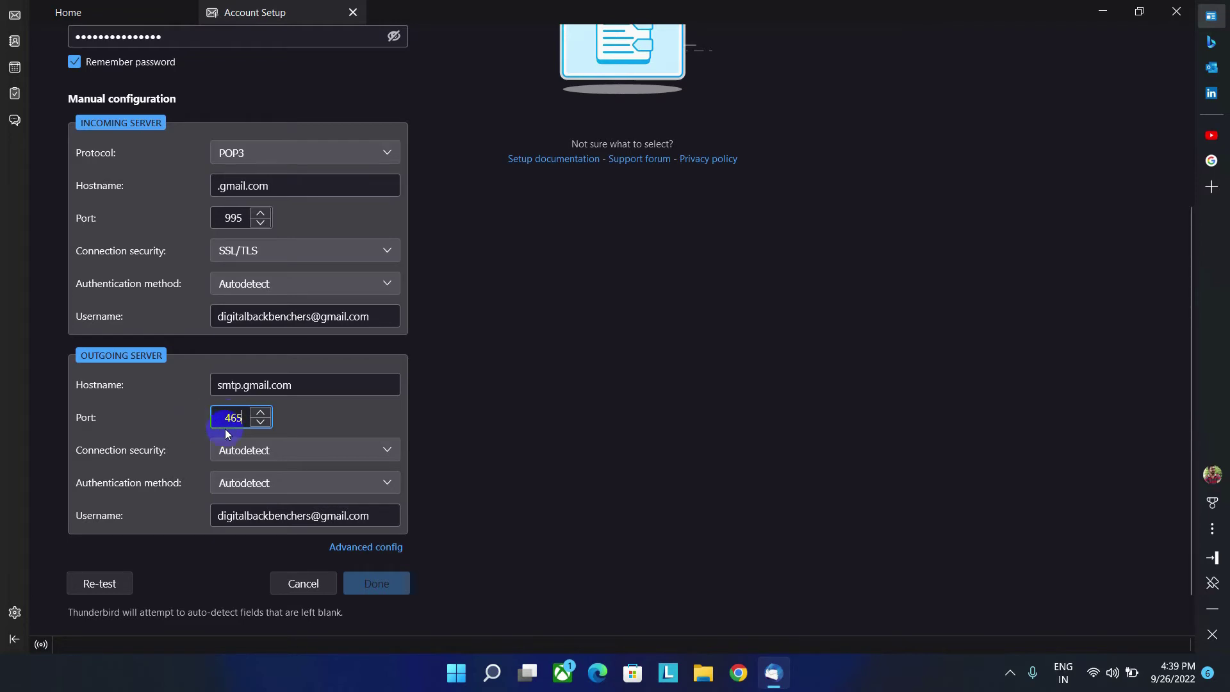
{"action": "left_click", "coordinate": [302, 454]}
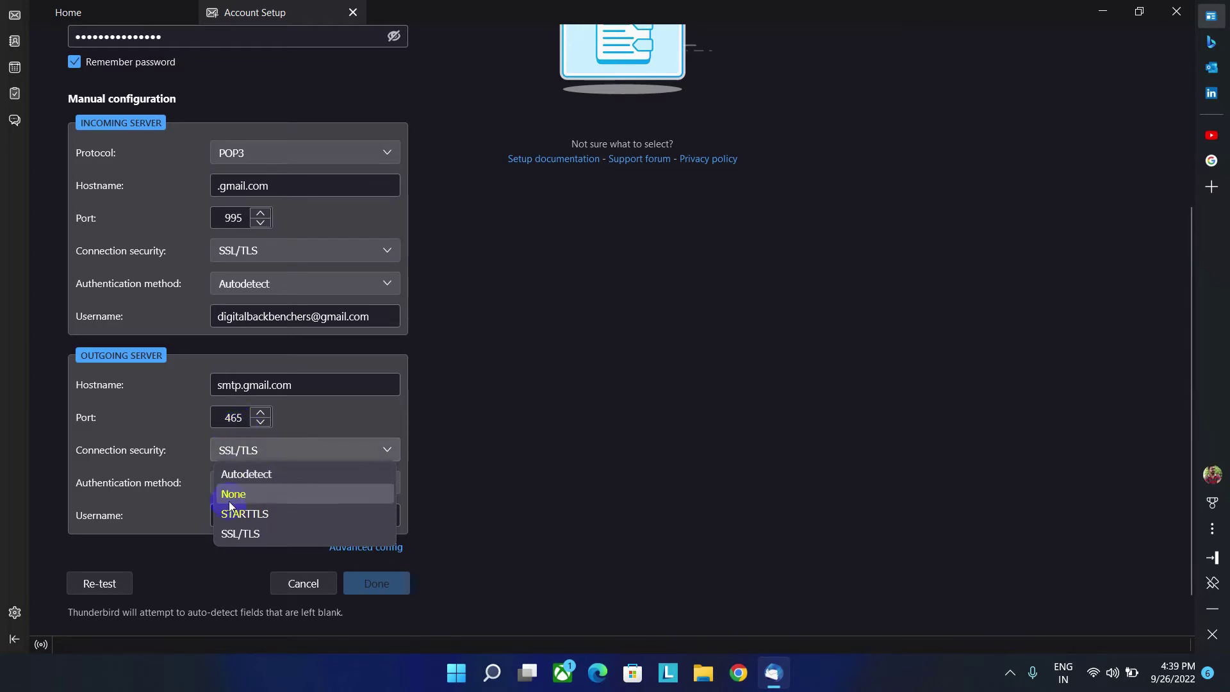
{"action": "left_click", "coordinate": [266, 535]}
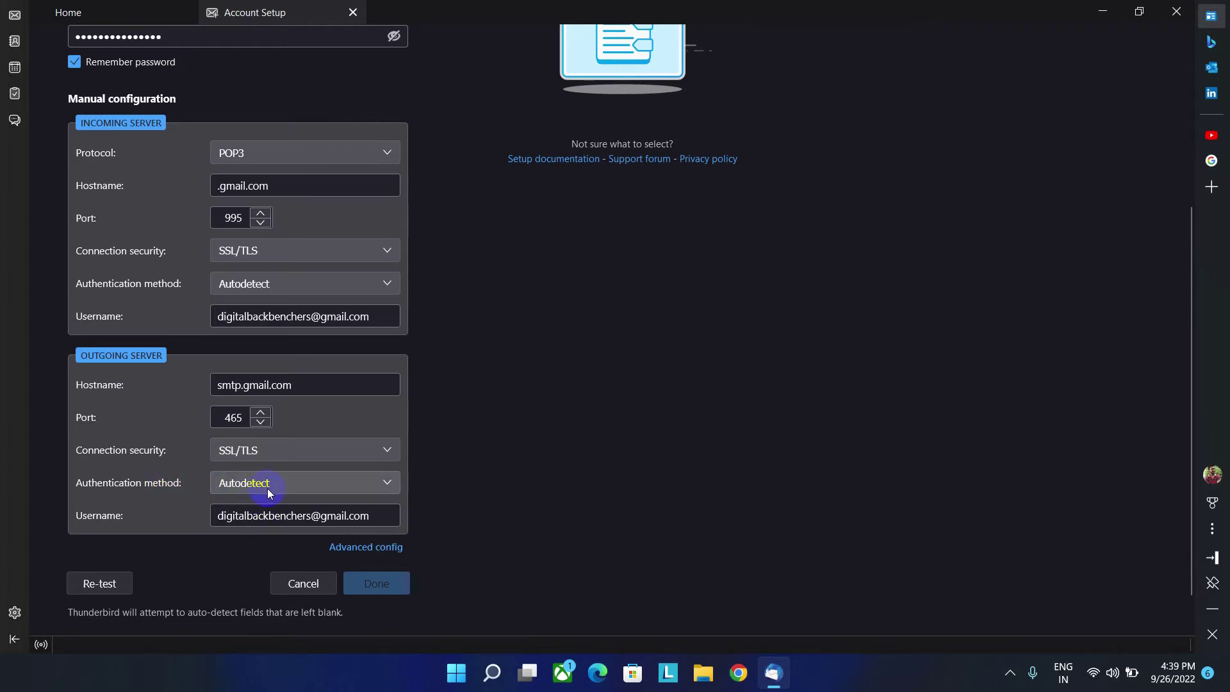
{"action": "left_click_drag", "start_coordinate": [383, 515], "coordinate": [202, 515]}
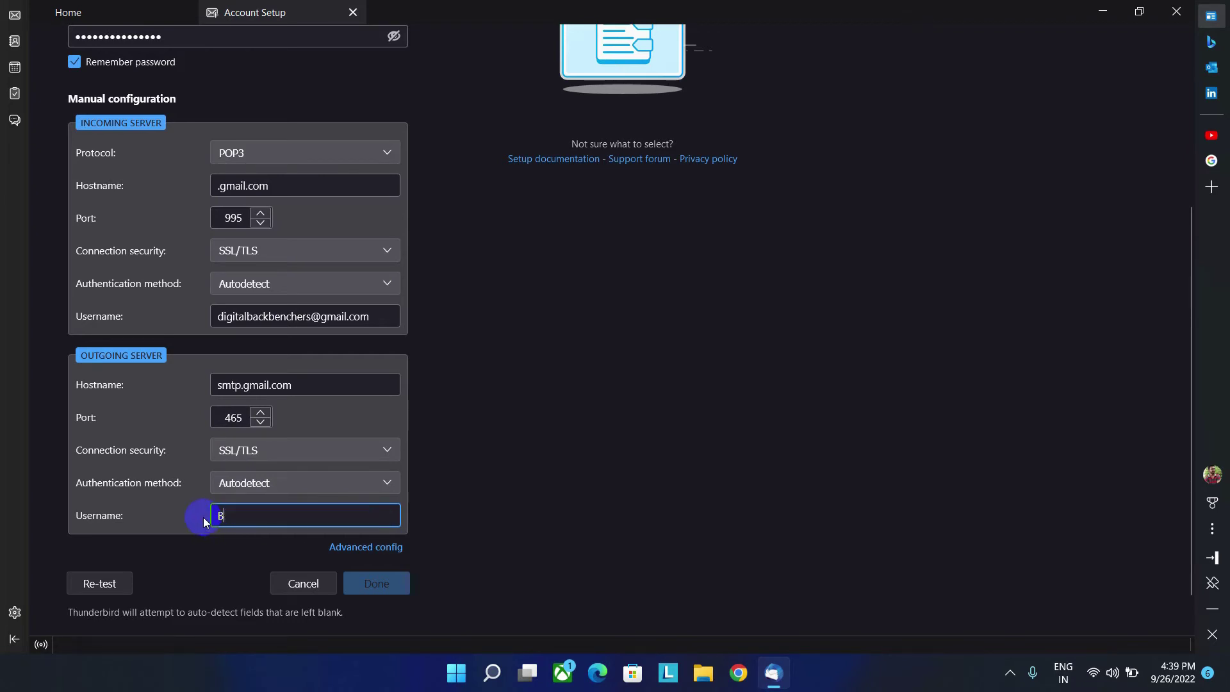
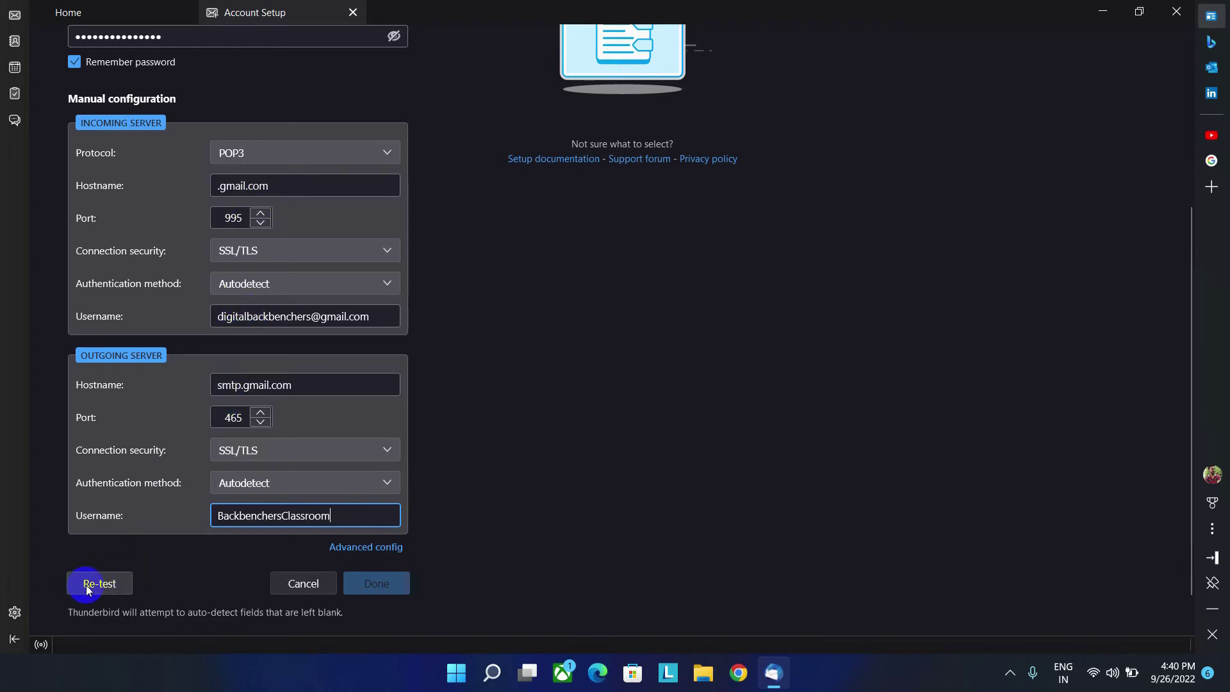
Step: Change the incoming hostname to pop.gmail.com and re-test until settings are found
{"action": "left_click", "coordinate": [86, 585]}
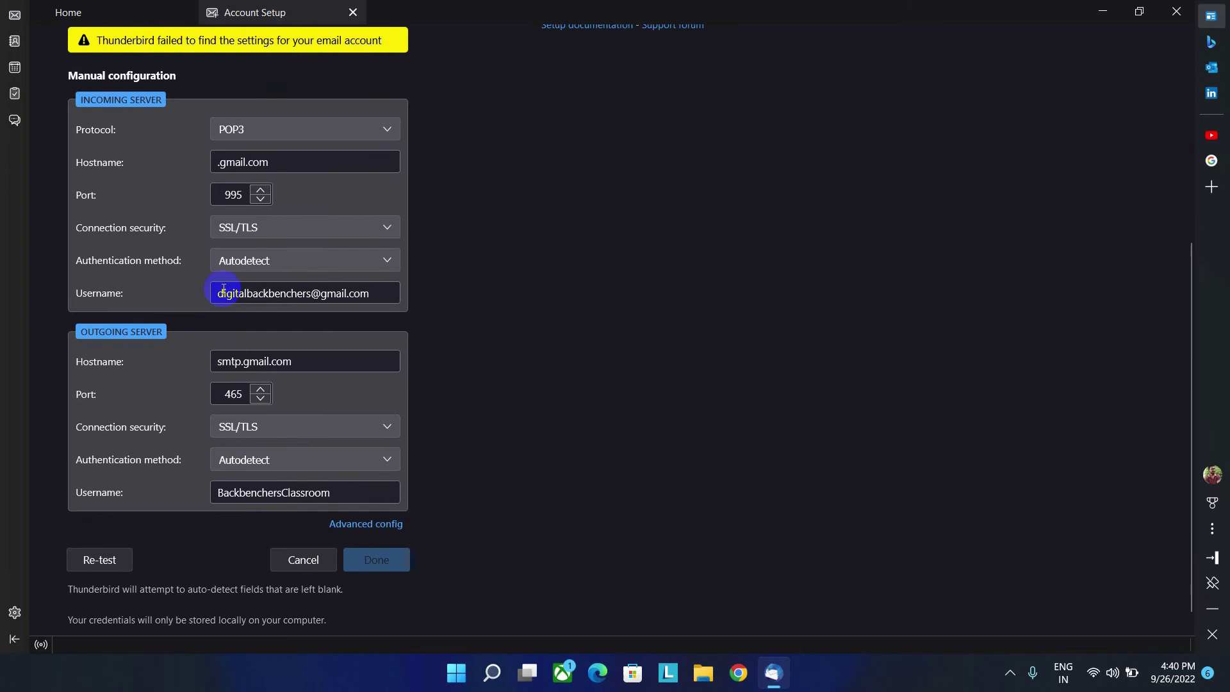
{"action": "left_click", "coordinate": [213, 165]}
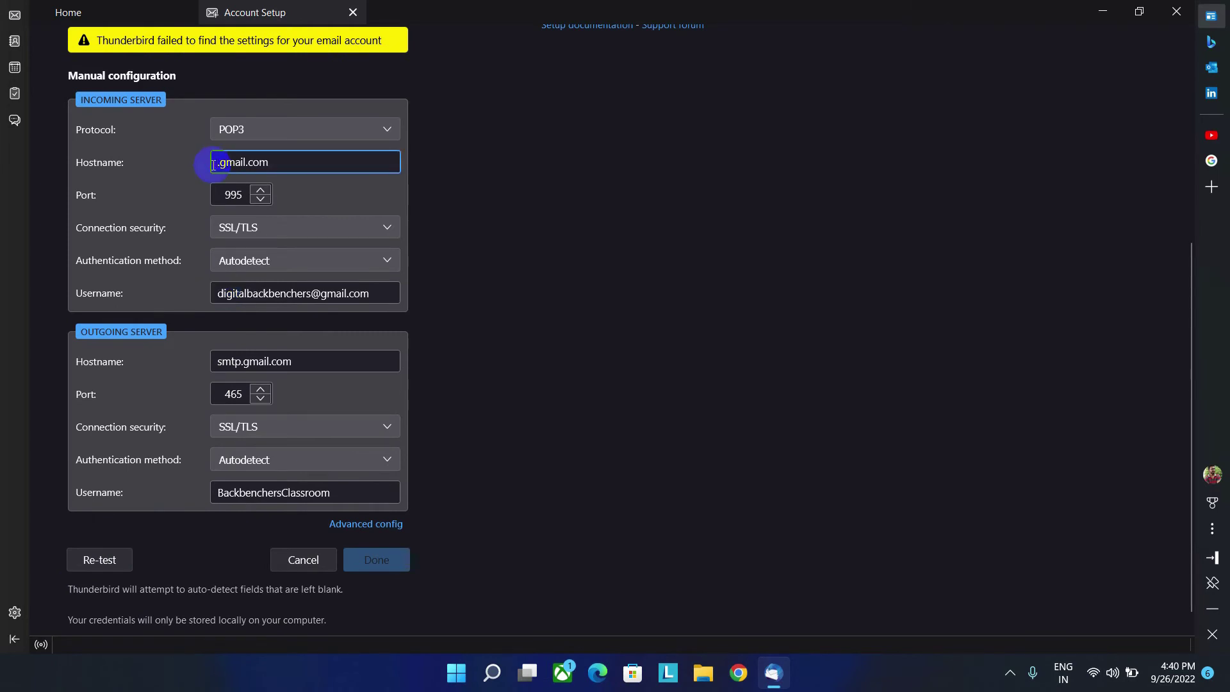
{"action": "type", "text": "pop"}
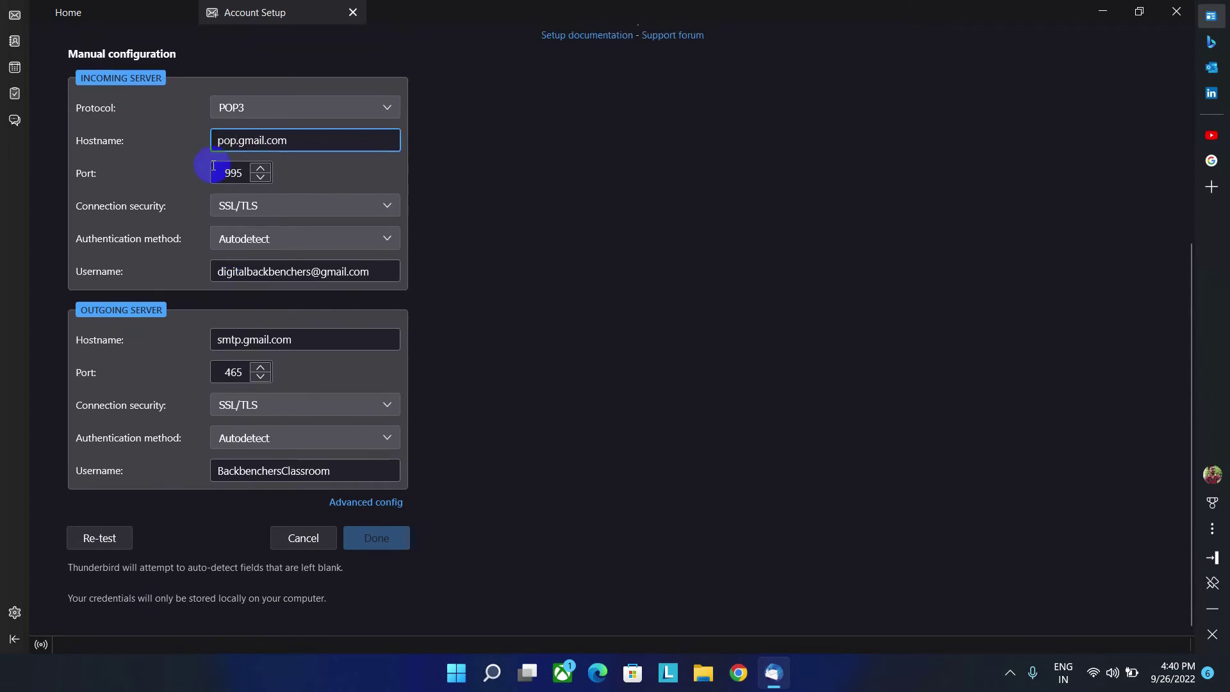
{"action": "left_click", "coordinate": [424, 347]}
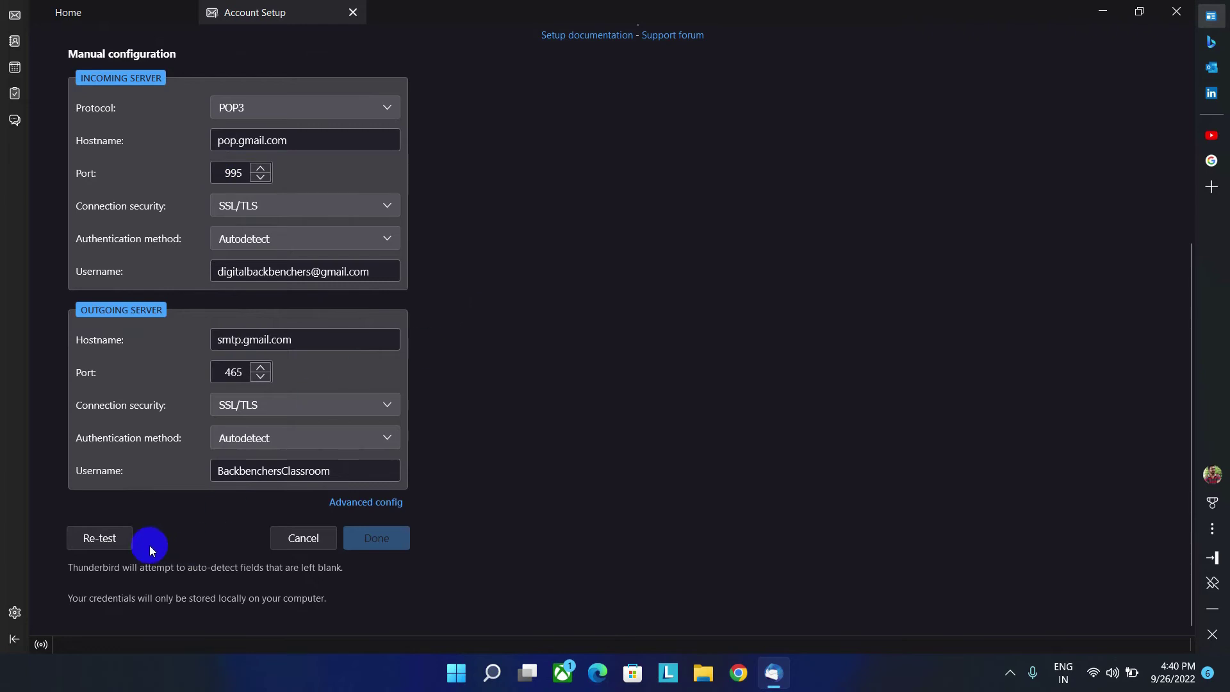
{"action": "left_click", "coordinate": [106, 543]}
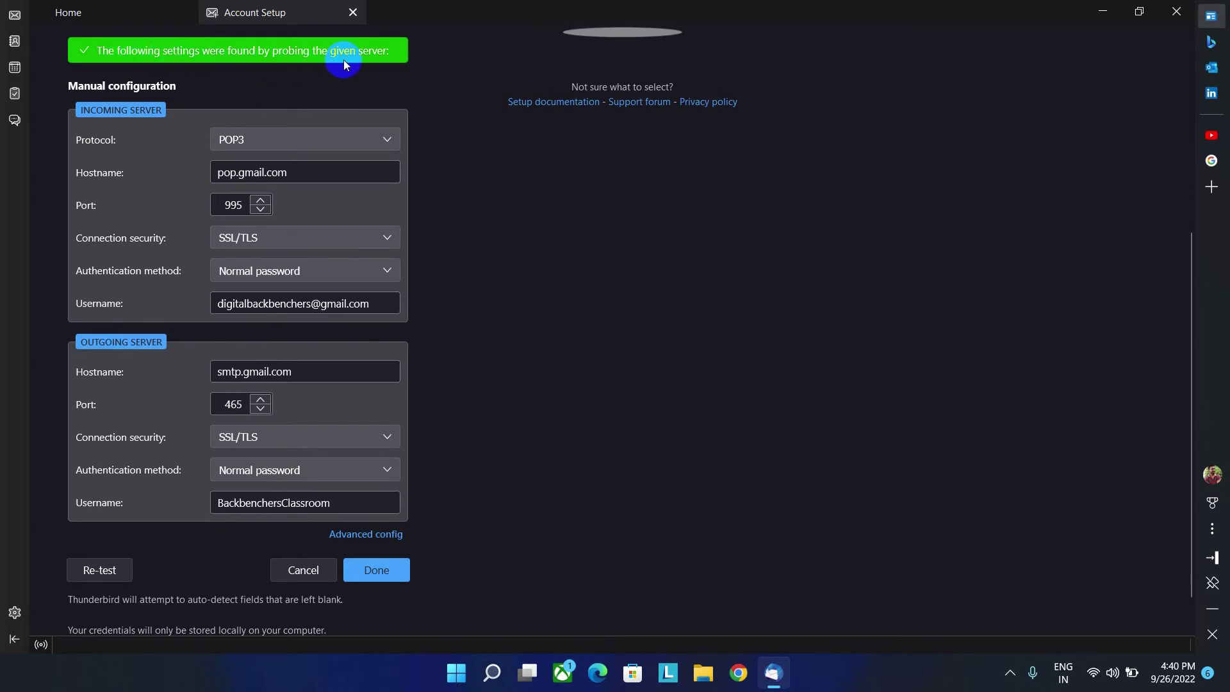
Step: Submit the settings, then switch both servers' authentication to OAuth2 and submit again
{"action": "left_click", "coordinate": [383, 568]}
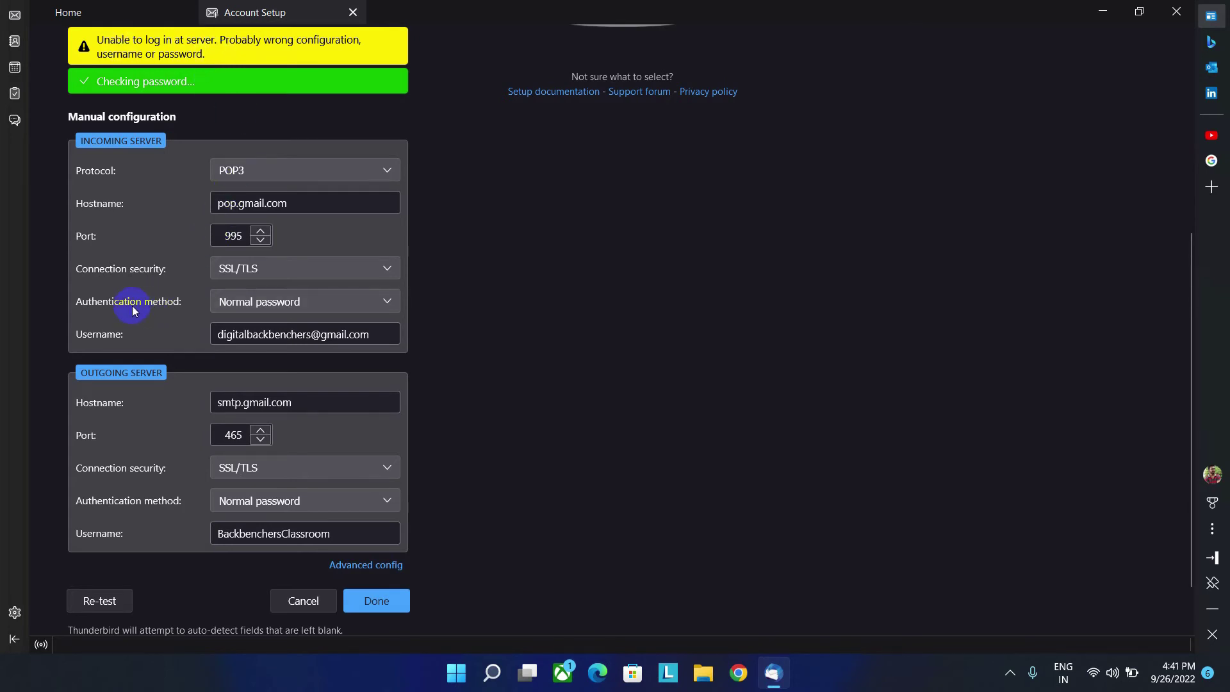
{"action": "left_click", "coordinate": [254, 305]}
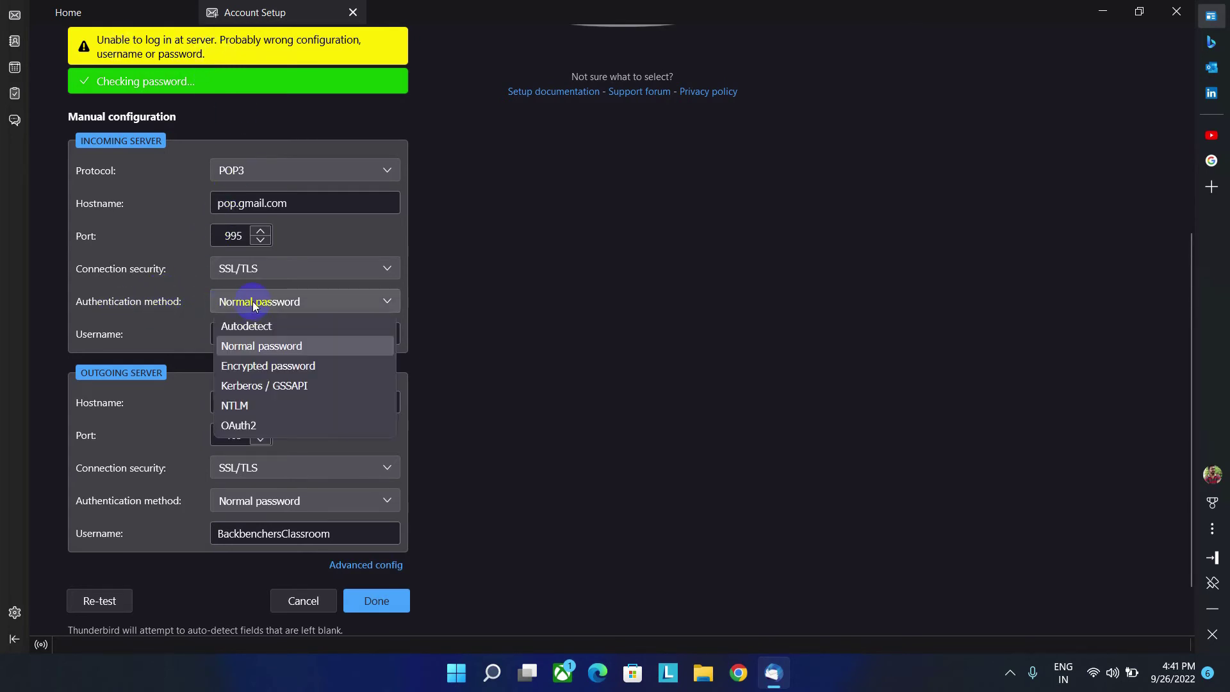
{"action": "left_click", "coordinate": [250, 426]}
{"action": "left_click", "coordinate": [251, 501]}
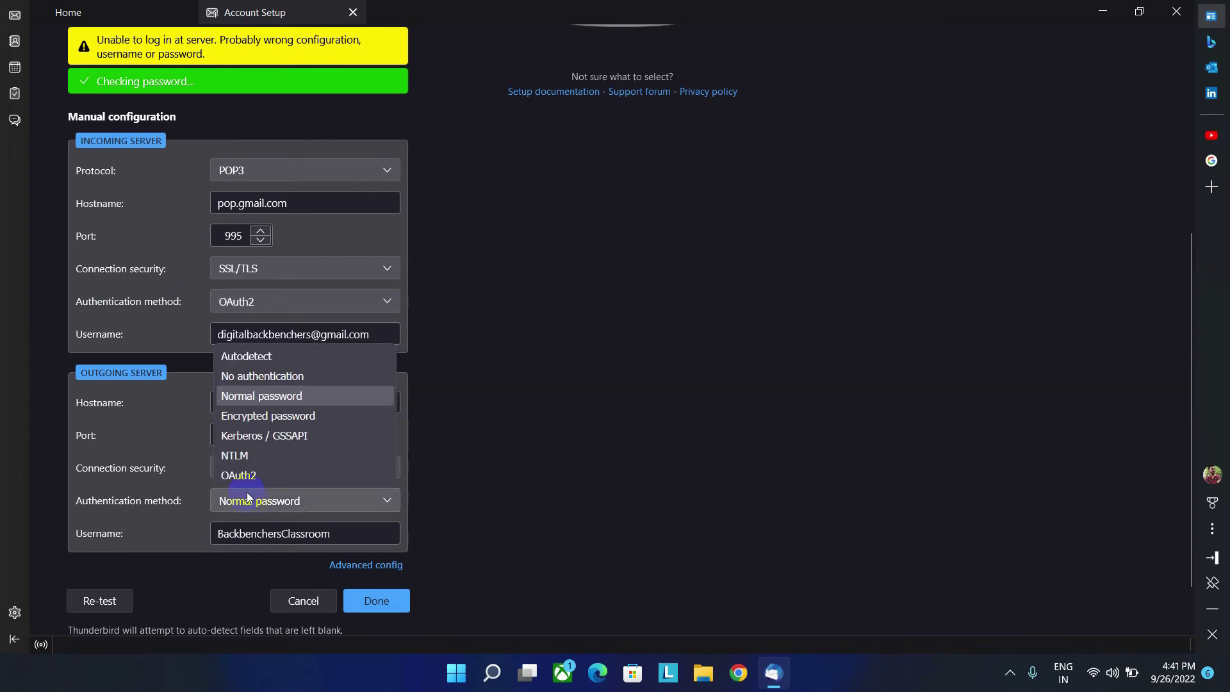
{"action": "left_click", "coordinate": [246, 477]}
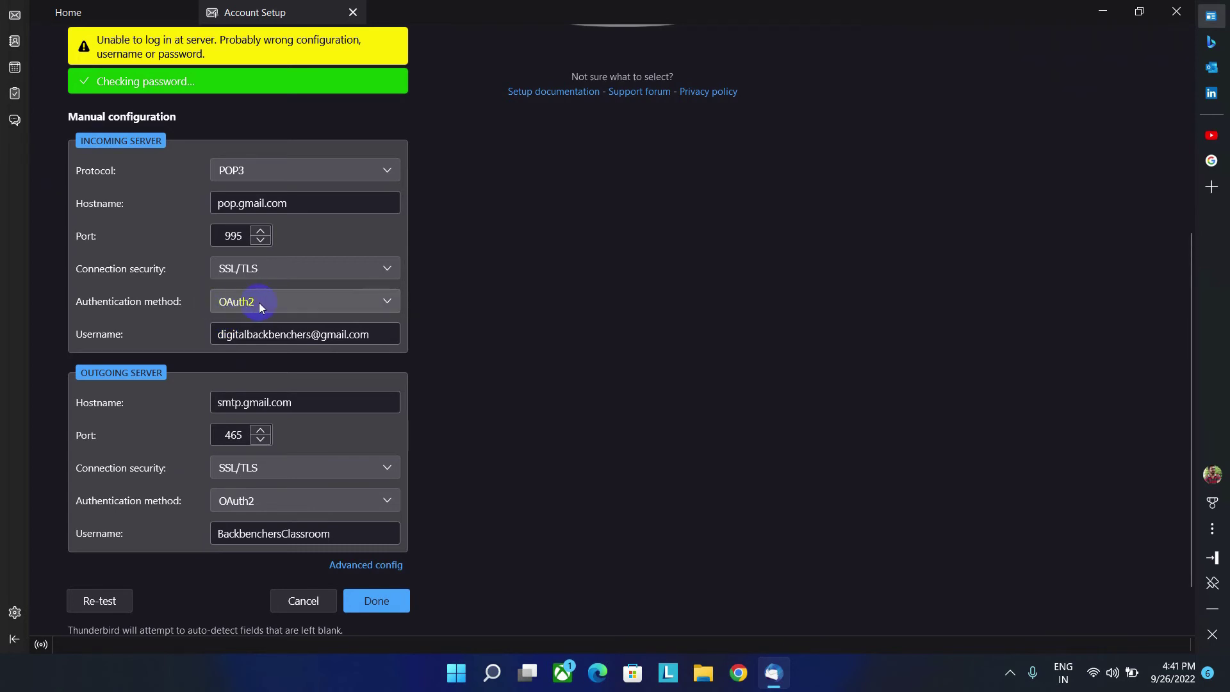
{"action": "left_click", "coordinate": [385, 603]}
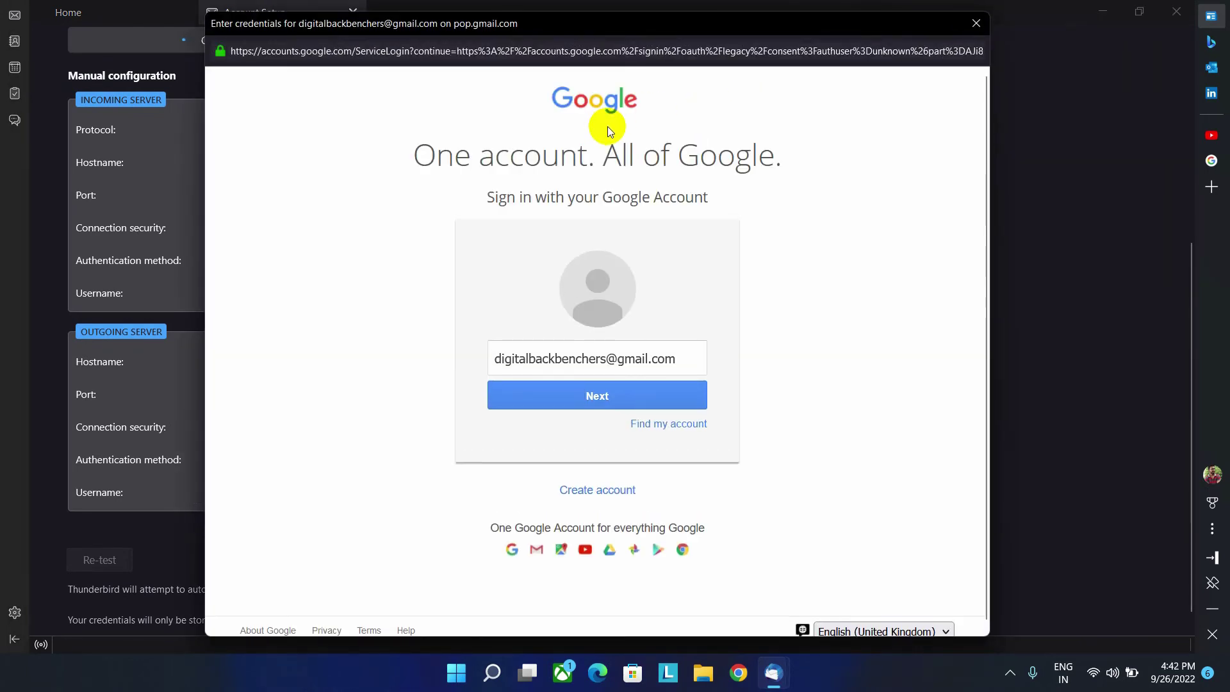
Step: Sign in with the Google account password, approve the phone check, and allow Thunderbird access
{"action": "left_click", "coordinate": [601, 397]}
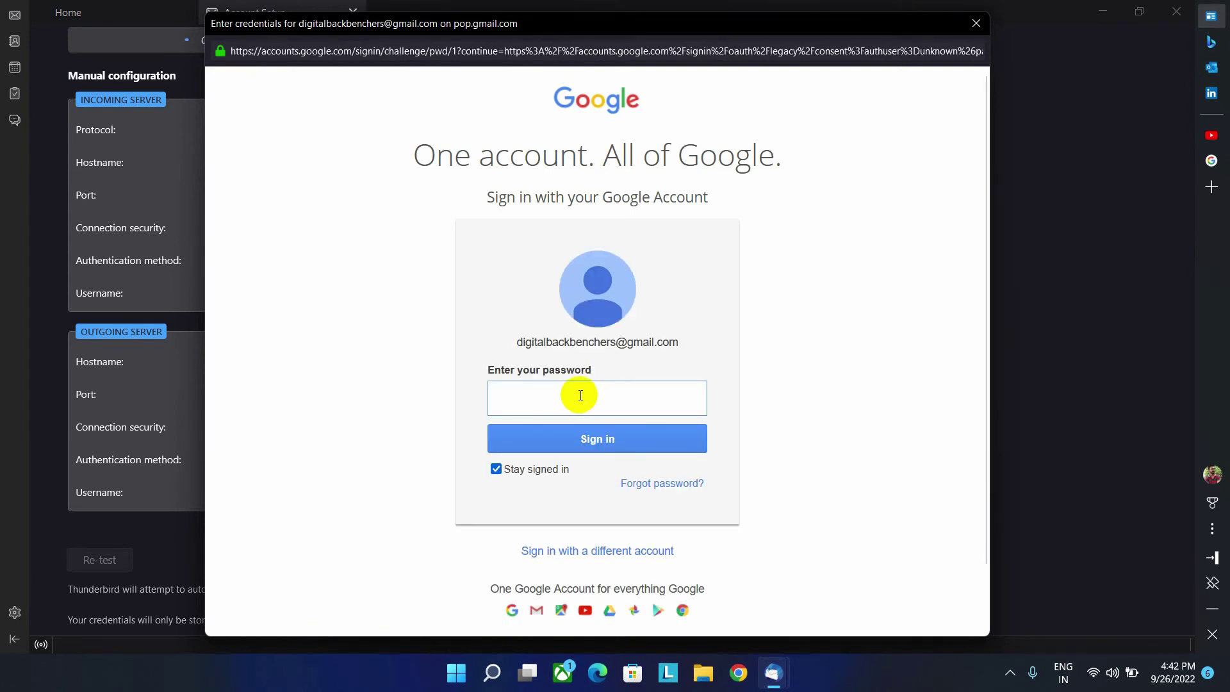
{"action": "type", "text": "•••••"}
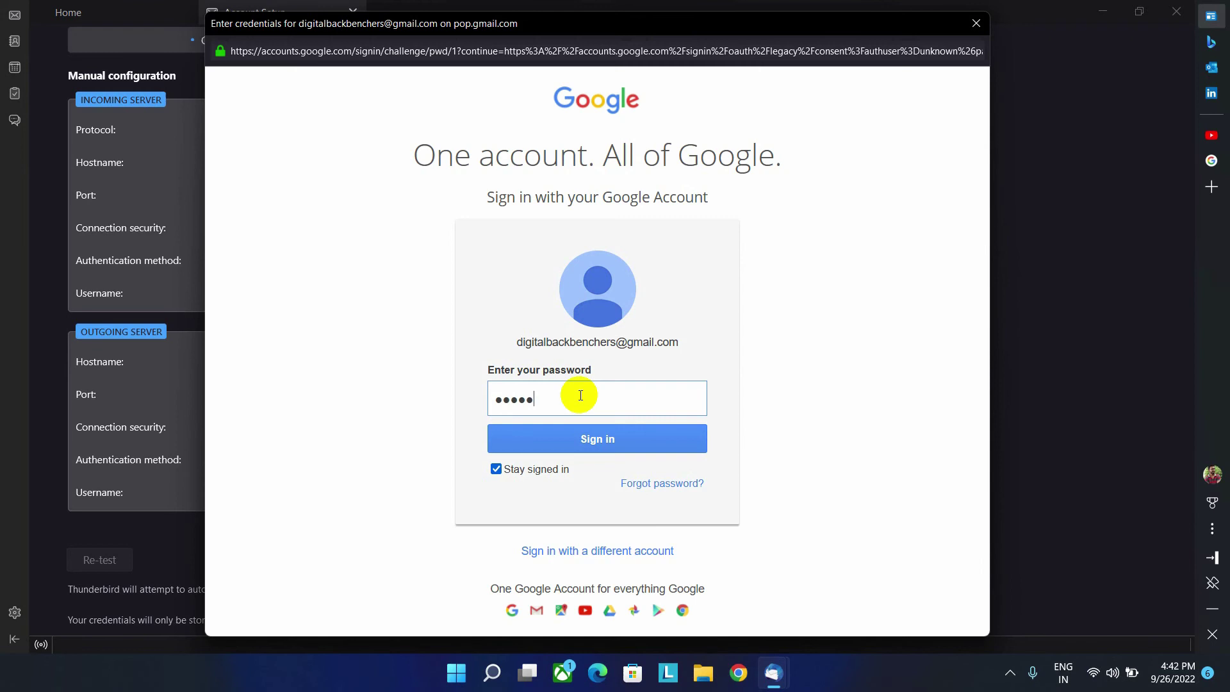
{"action": "type", "text": "•••••••"}
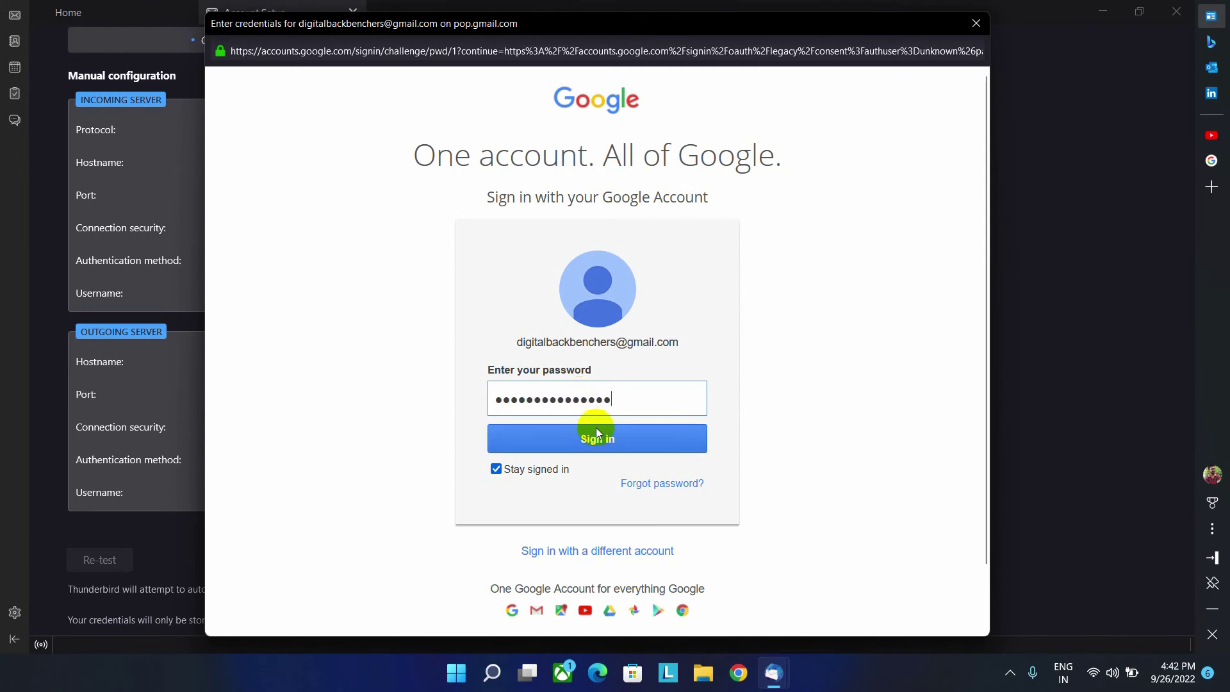
{"action": "left_click", "coordinate": [591, 440]}
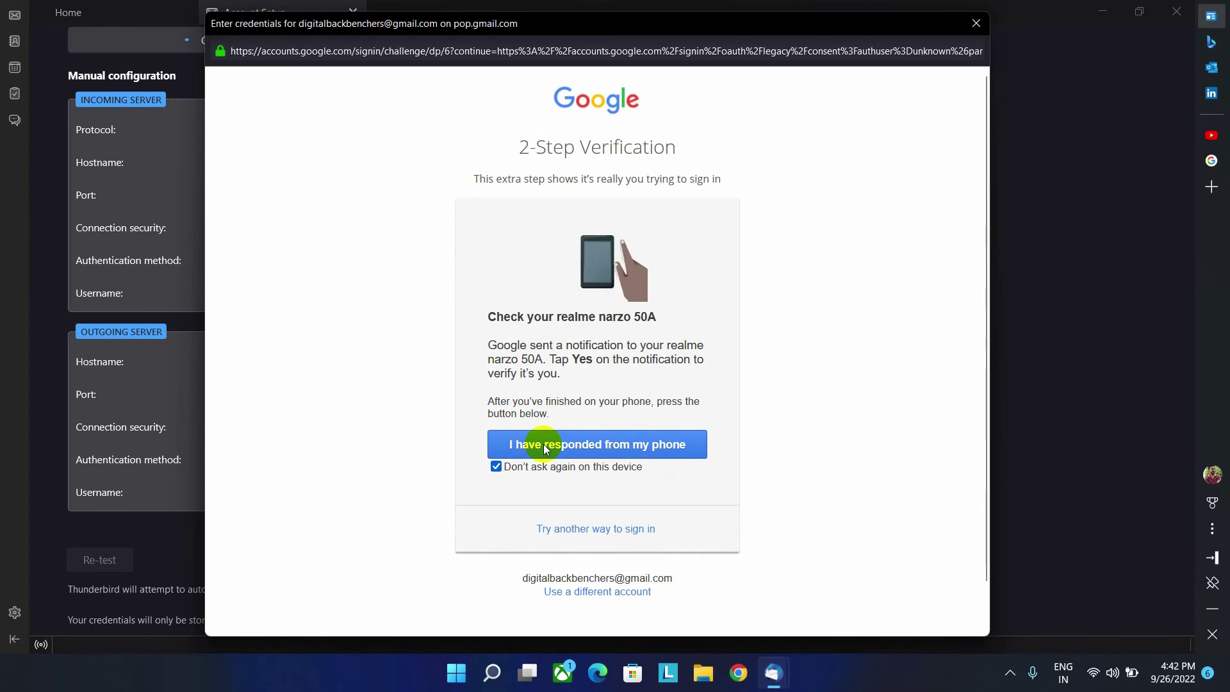
{"action": "left_click", "coordinate": [613, 439]}
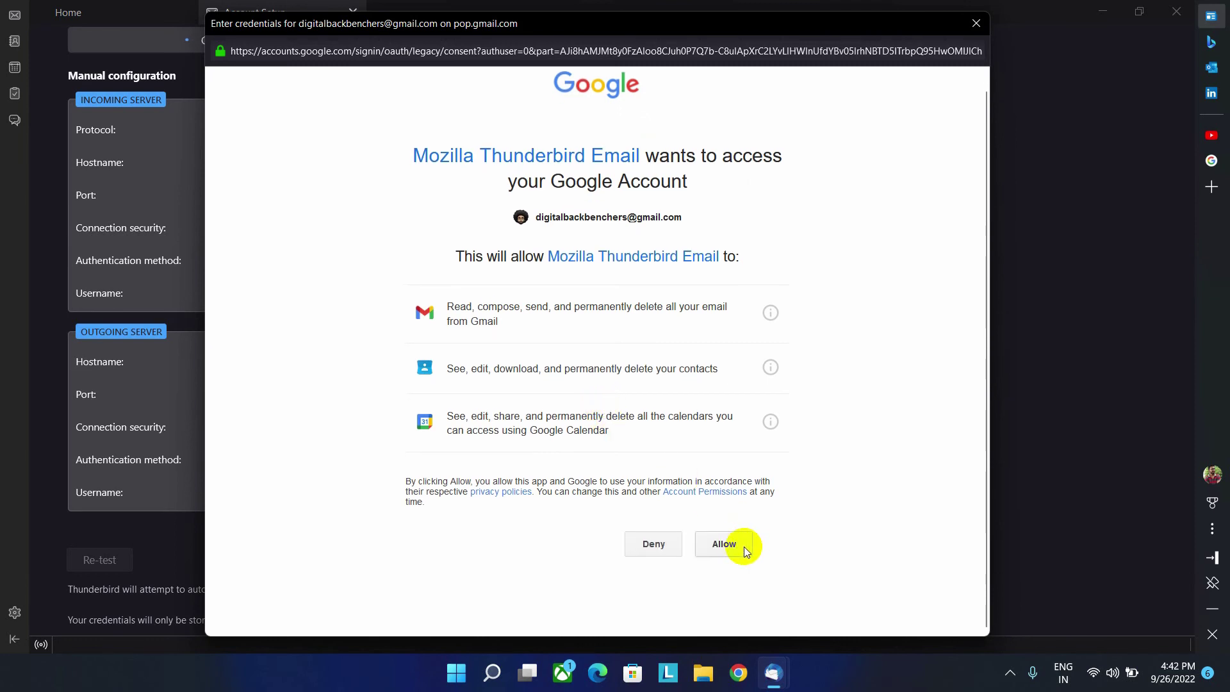
{"action": "left_click", "coordinate": [726, 544]}
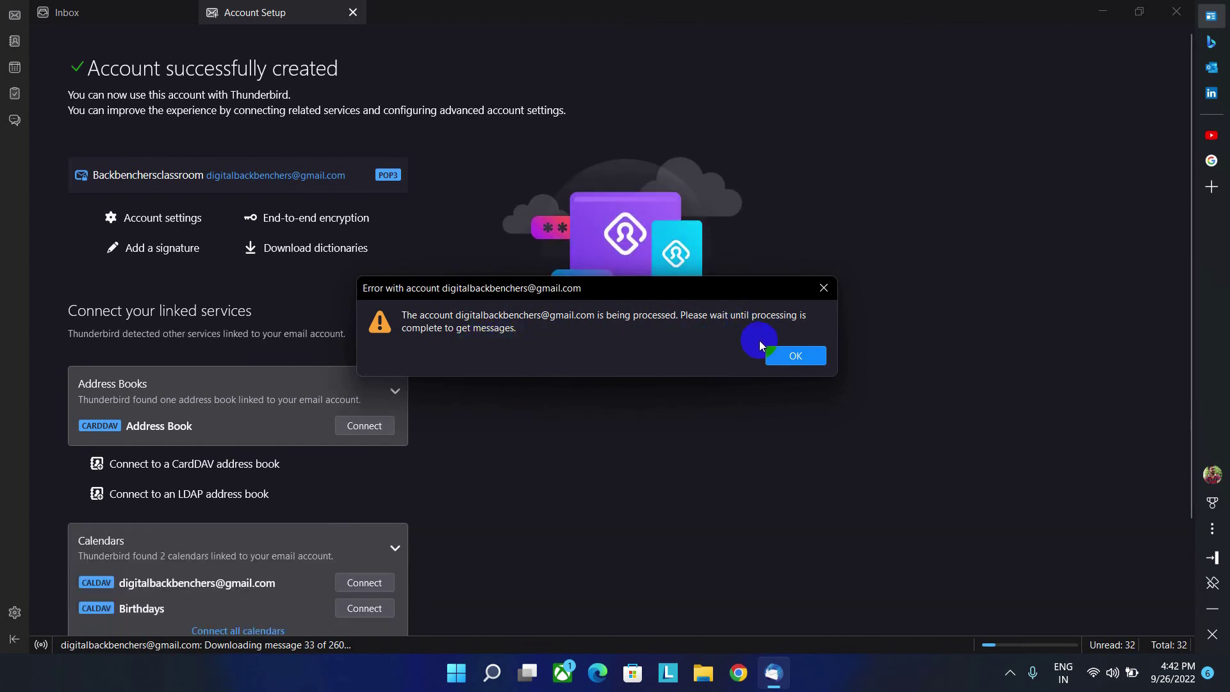
Step: Dismiss the account processing error and select the 'Account successfully created' heading
{"action": "left_click", "coordinate": [780, 354]}
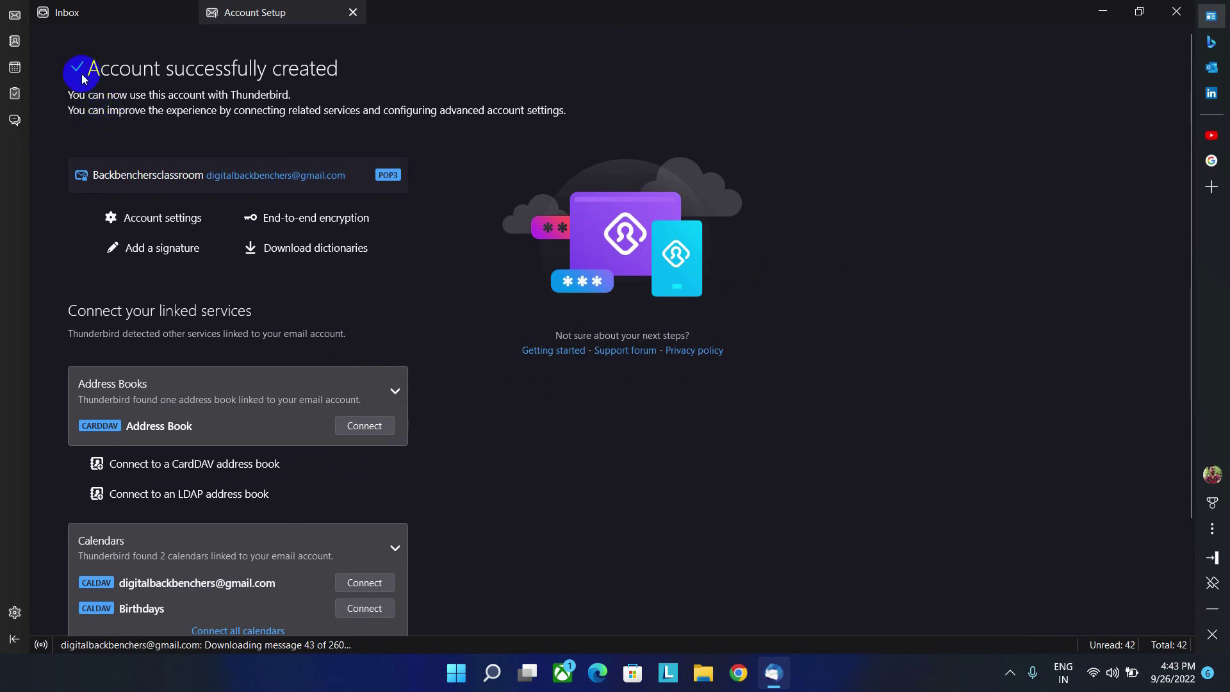
{"action": "left_click_drag", "start_coordinate": [82, 79], "coordinate": [337, 79]}
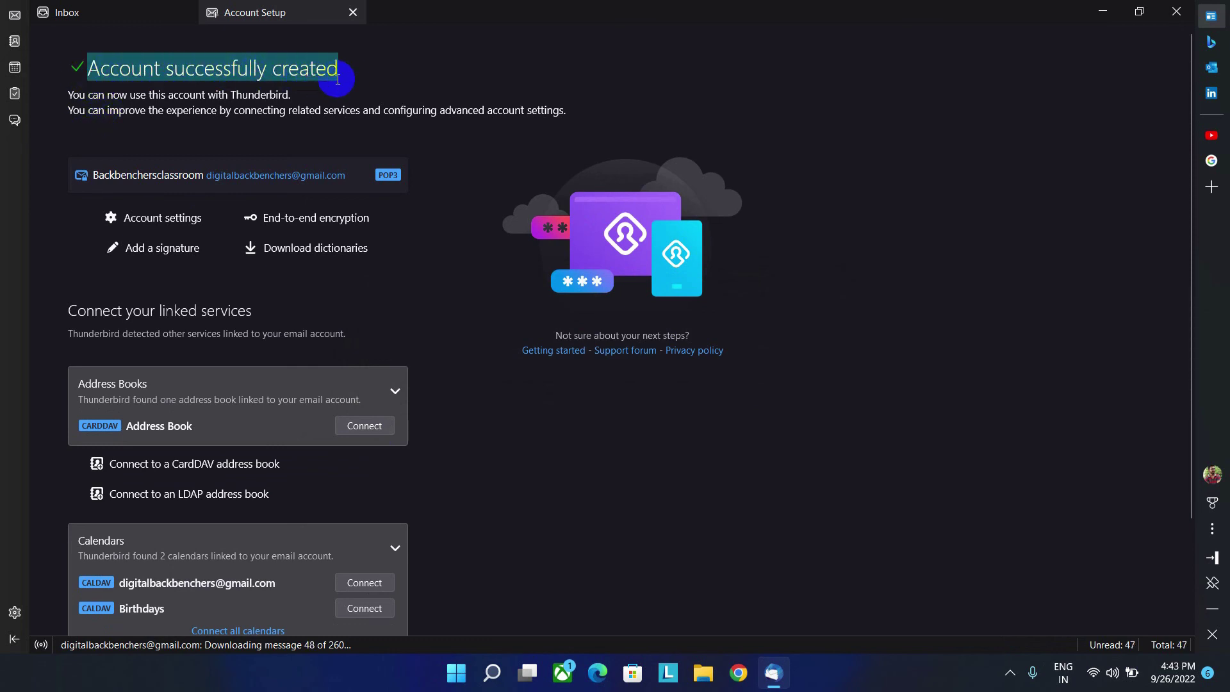
Step: Switch to the Inbox, then open and close an empty compose window
{"action": "left_click", "coordinate": [67, 16]}
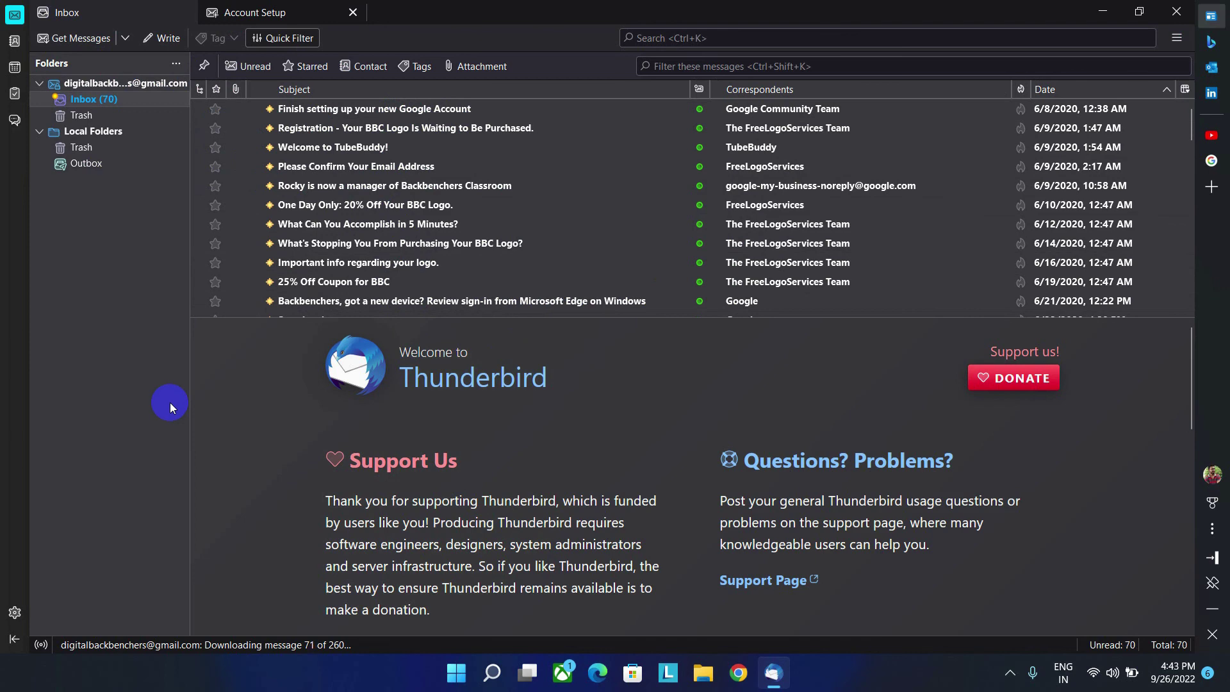
{"action": "left_click", "coordinate": [162, 41]}
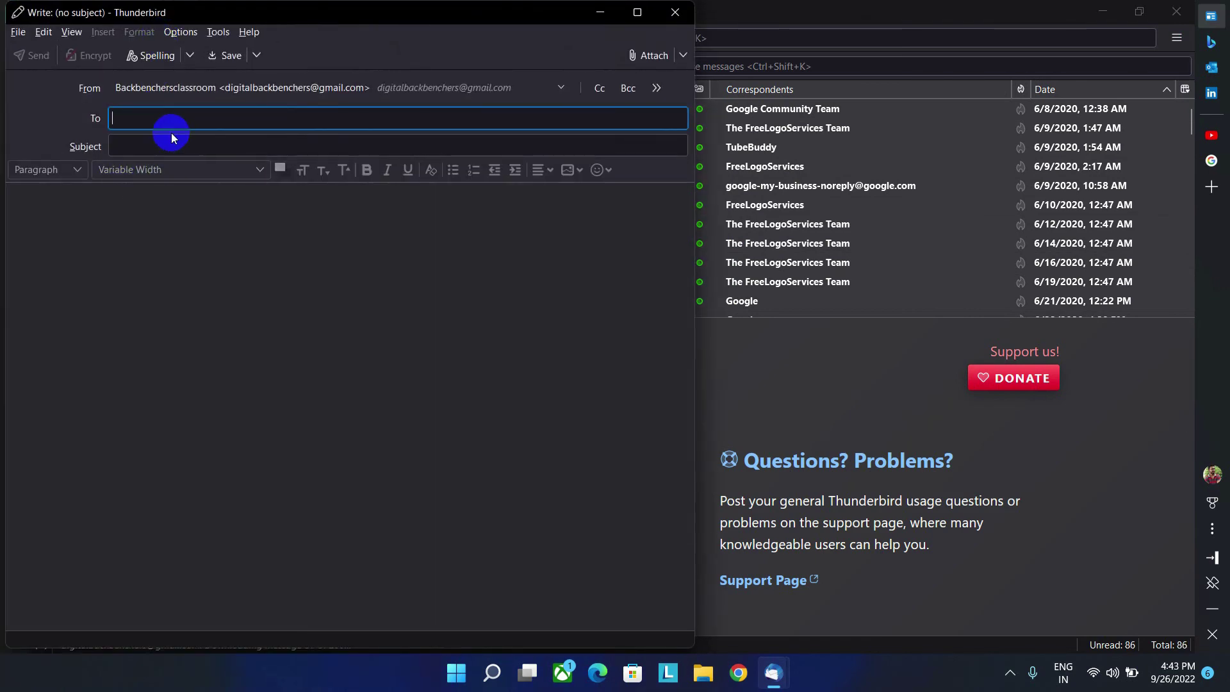
{"action": "left_click", "coordinate": [670, 21]}
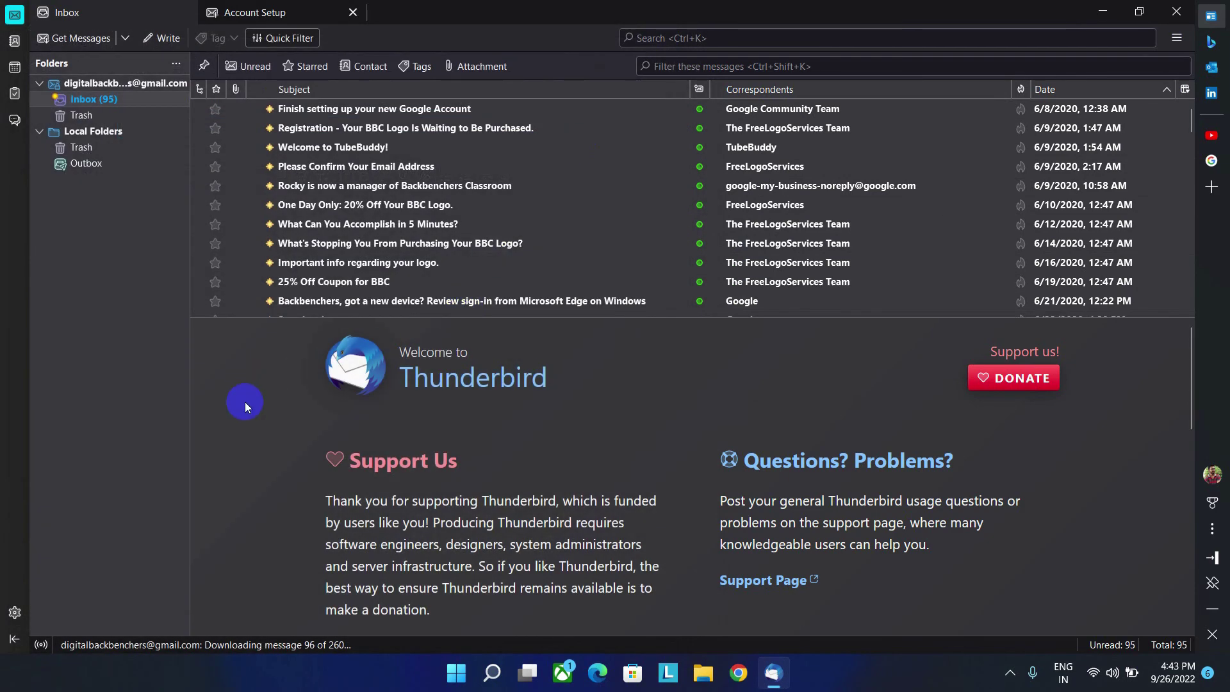